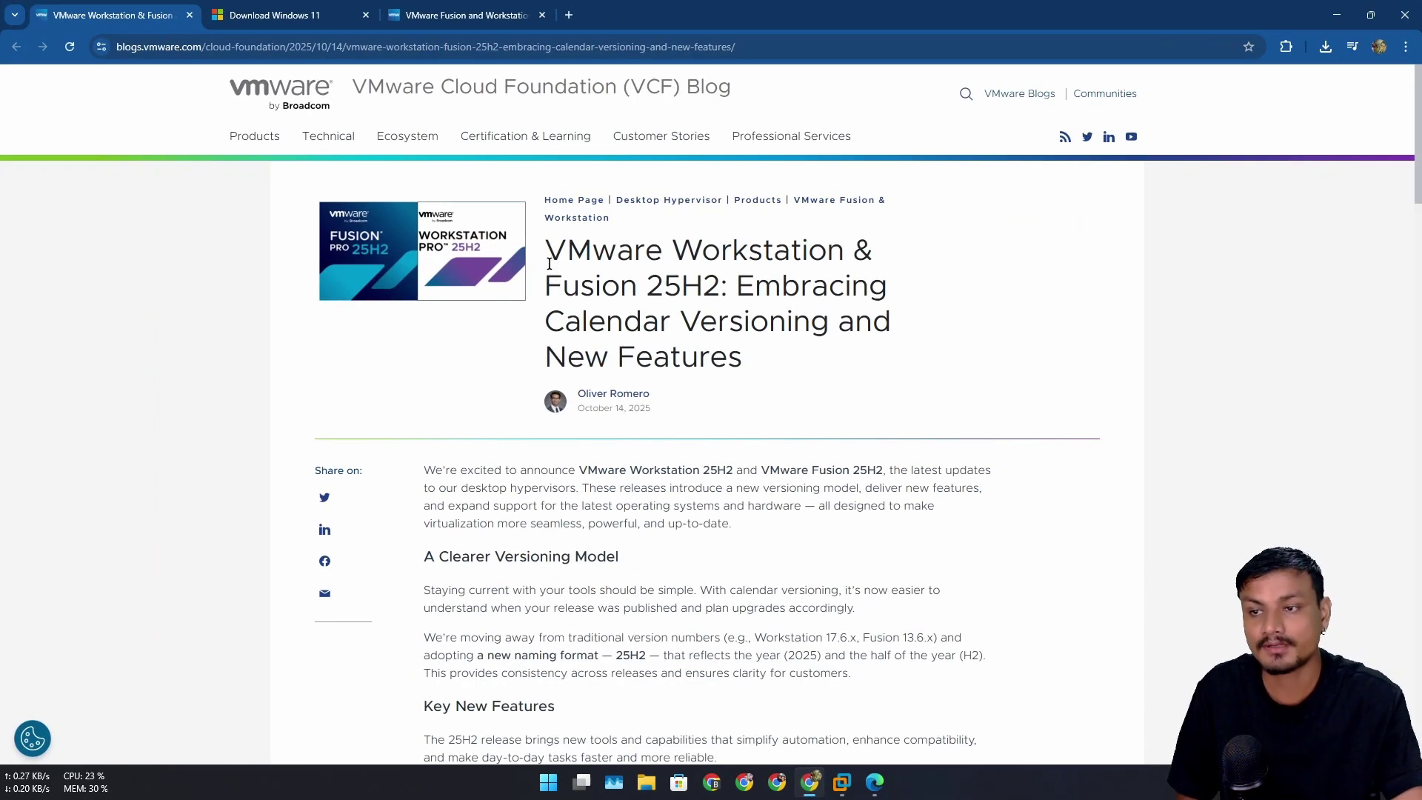
Step: Highlight 25H2 in the VMware blog title and in the Windows 11 page's version line
left_click_drag(548, 255, 715, 281)
left_click(700, 287)
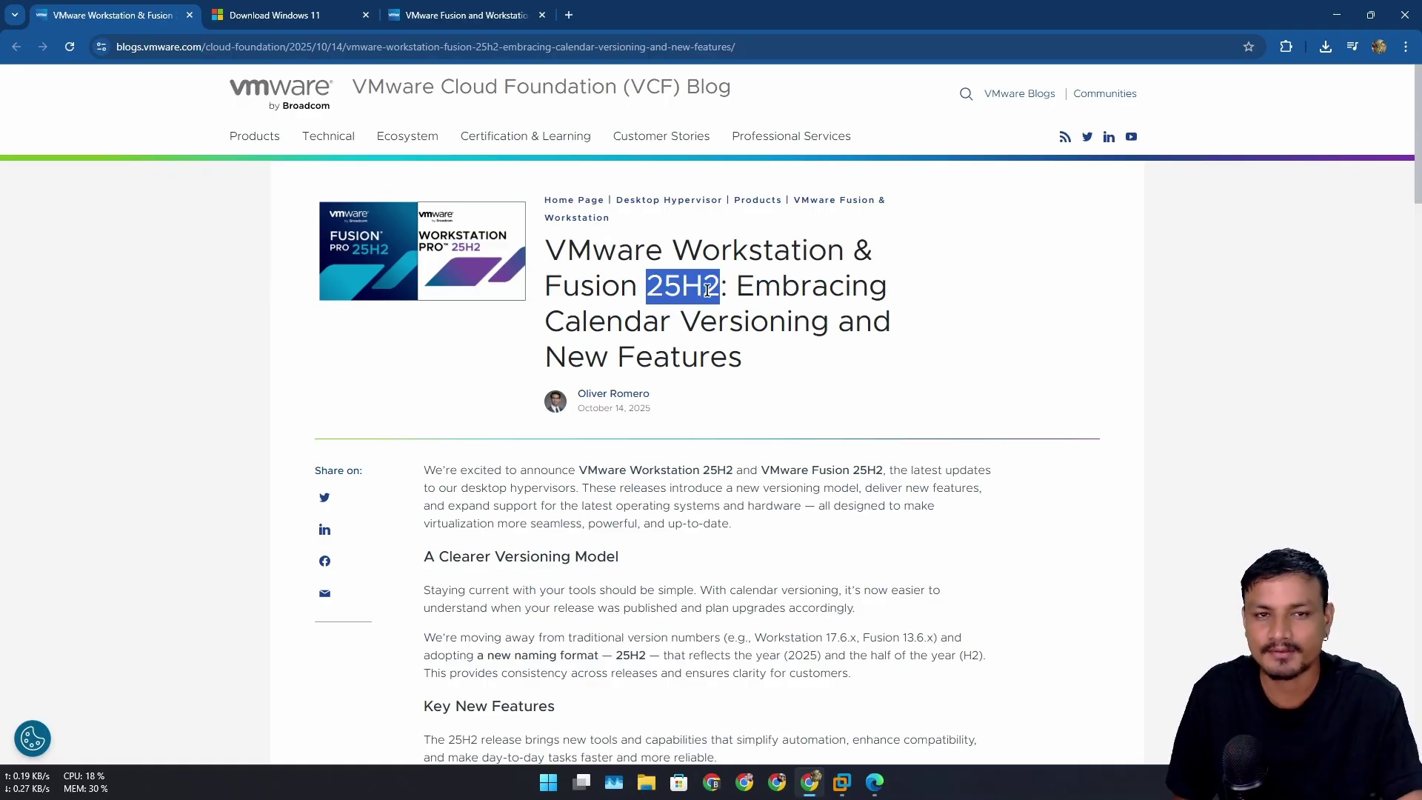
left_click(293, 14)
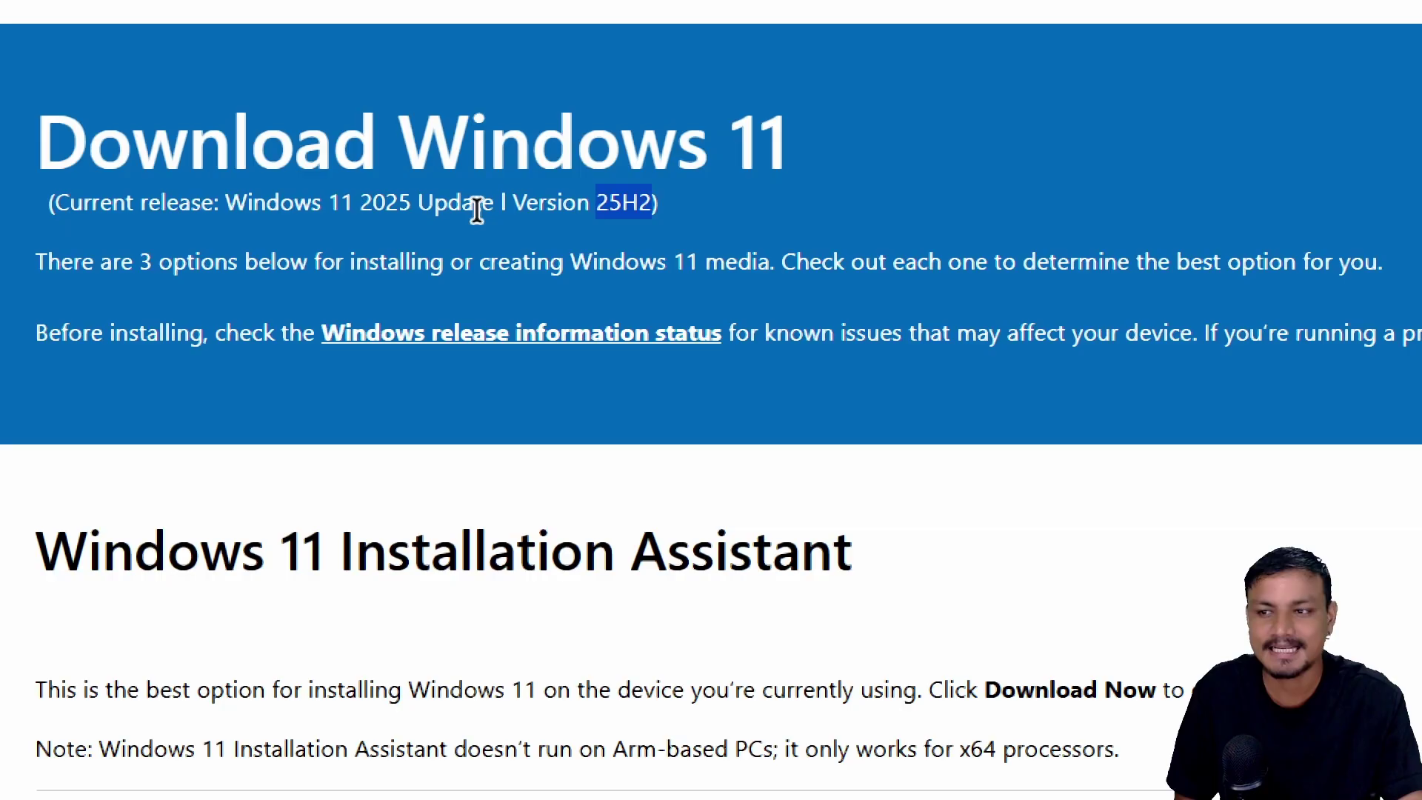
left_click(636, 201)
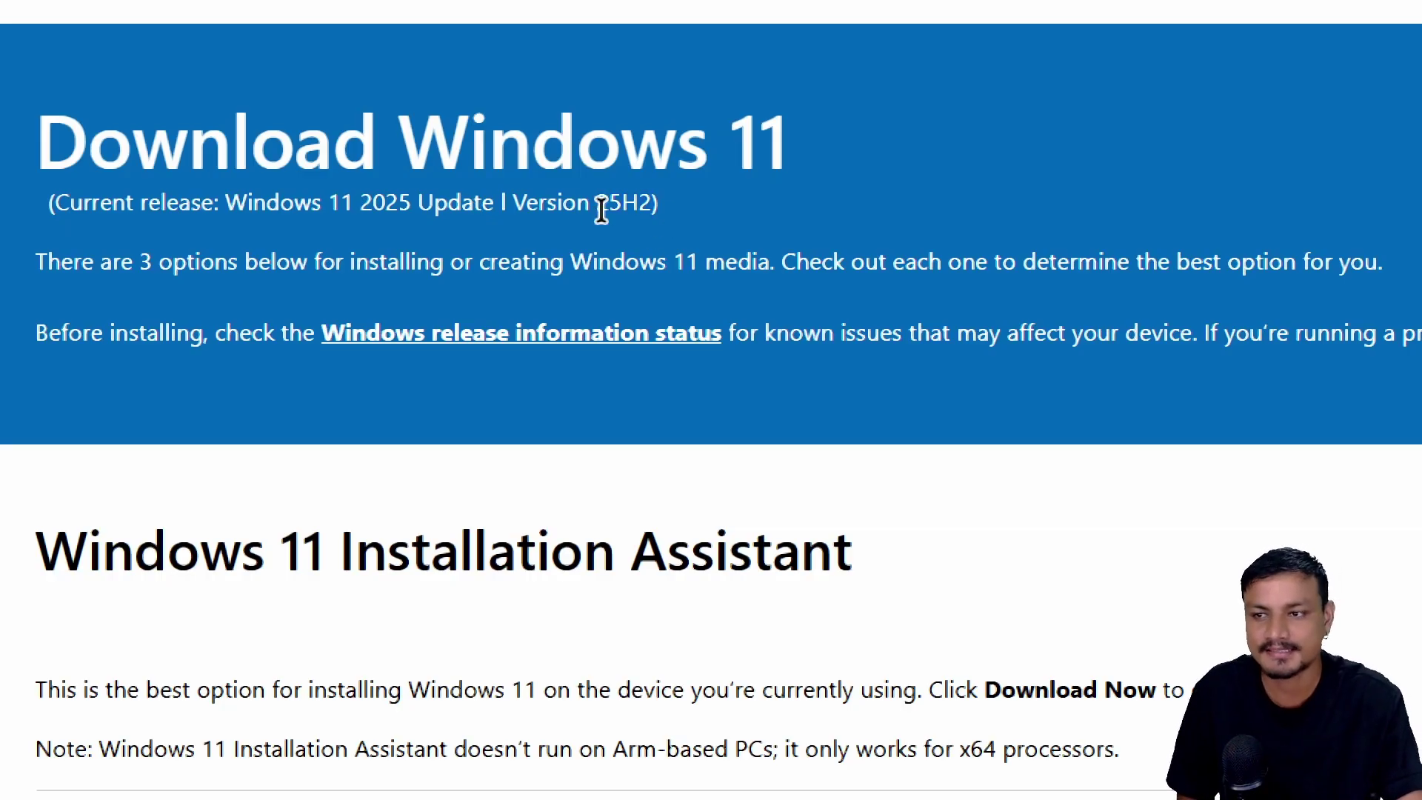
left_click_drag(601, 207, 650, 207)
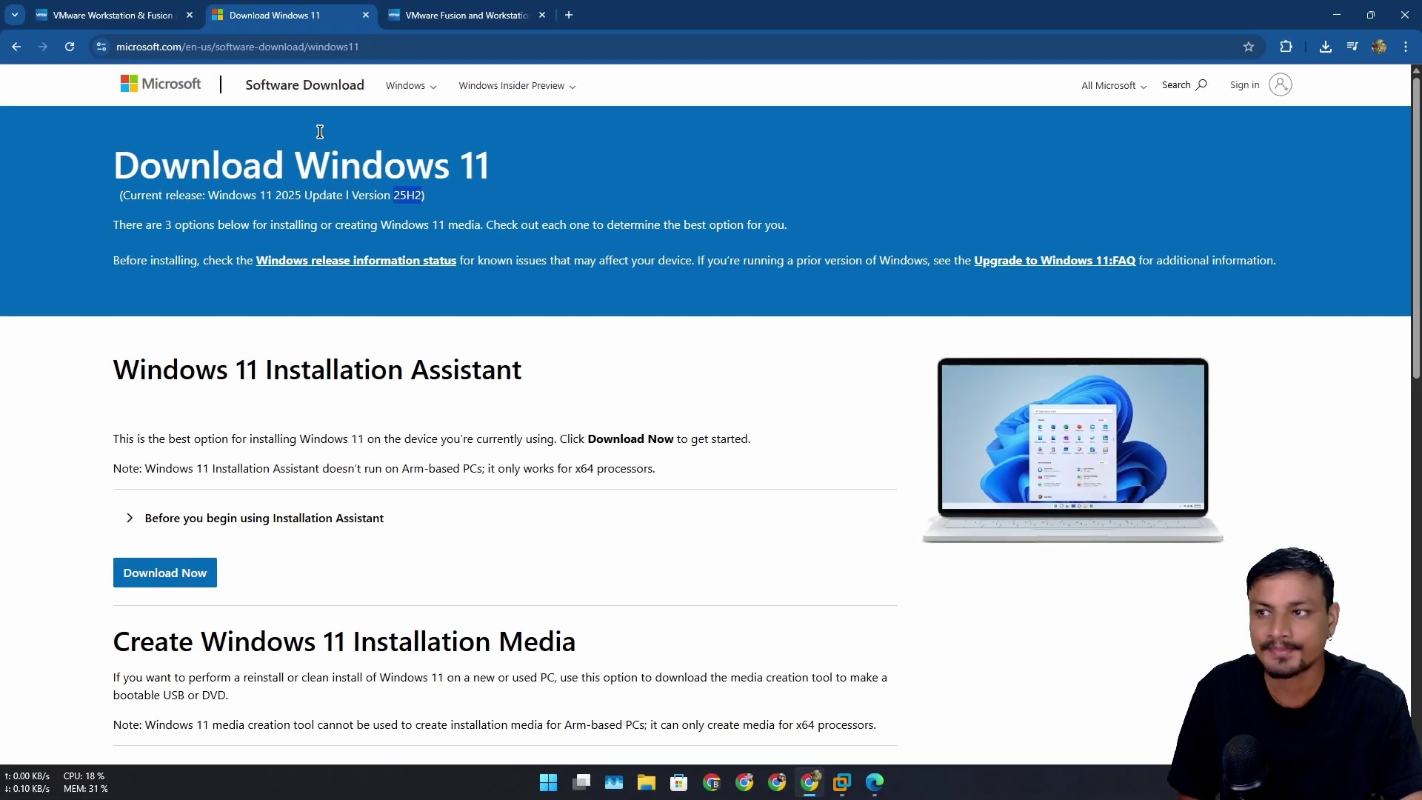
Step: Back on the blog post, highlight 'VMware Workstation & Fusion 25H2' in the title
left_click(163, 17)
left_click(699, 293)
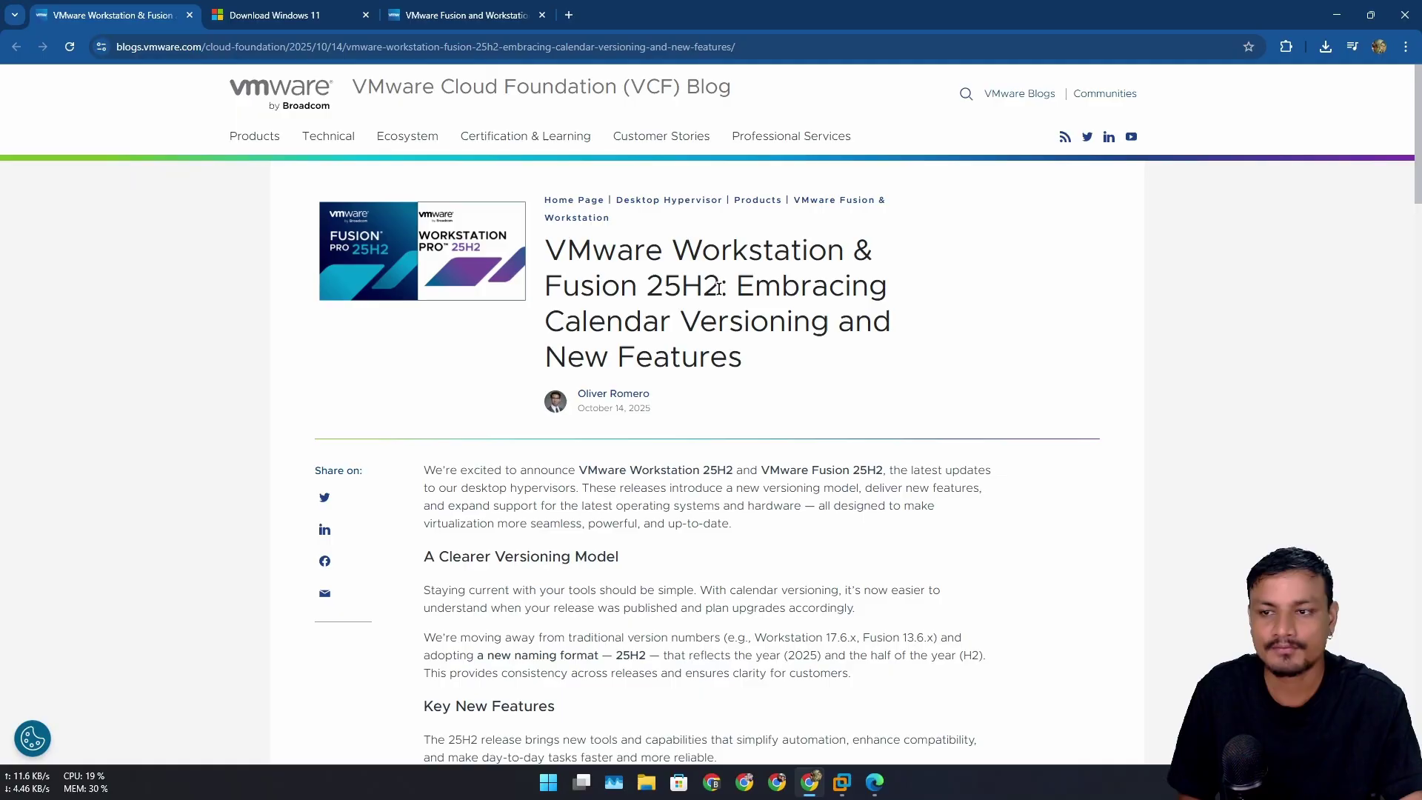
left_click_drag(718, 287, 555, 250)
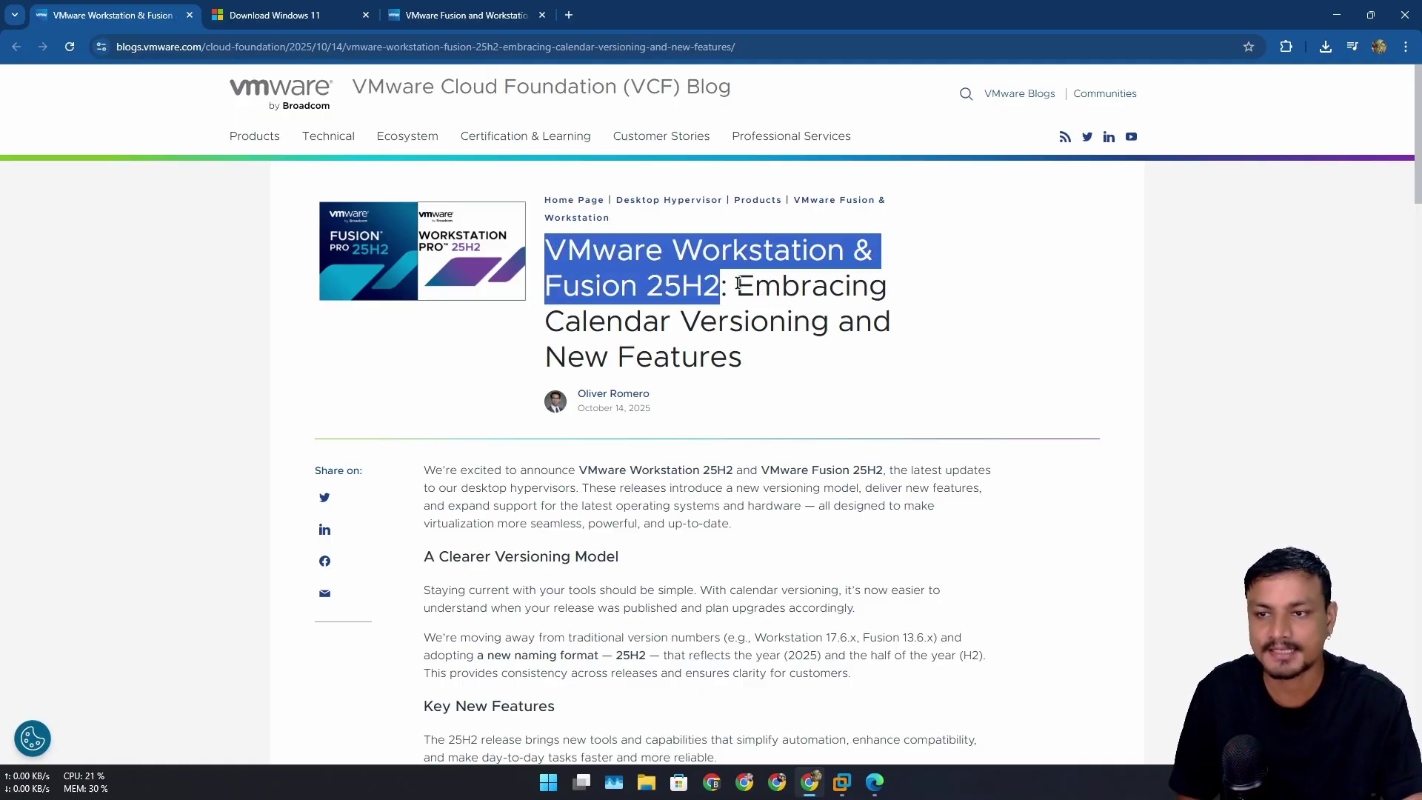
left_click_drag(739, 284, 825, 316)
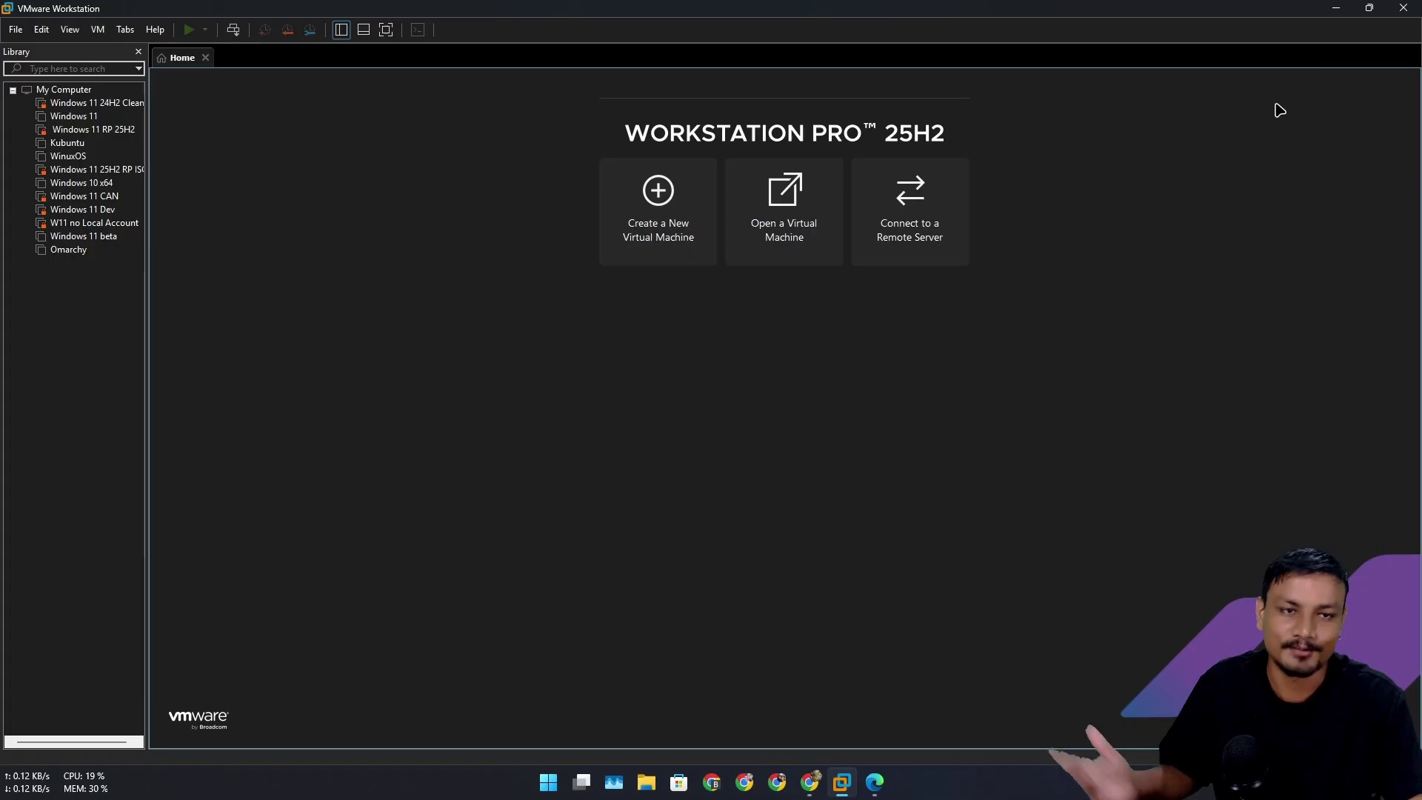
Step: Minimize VMware Workstation and restore the Chrome window showing the 25H2 blog article
left_click(1335, 9)
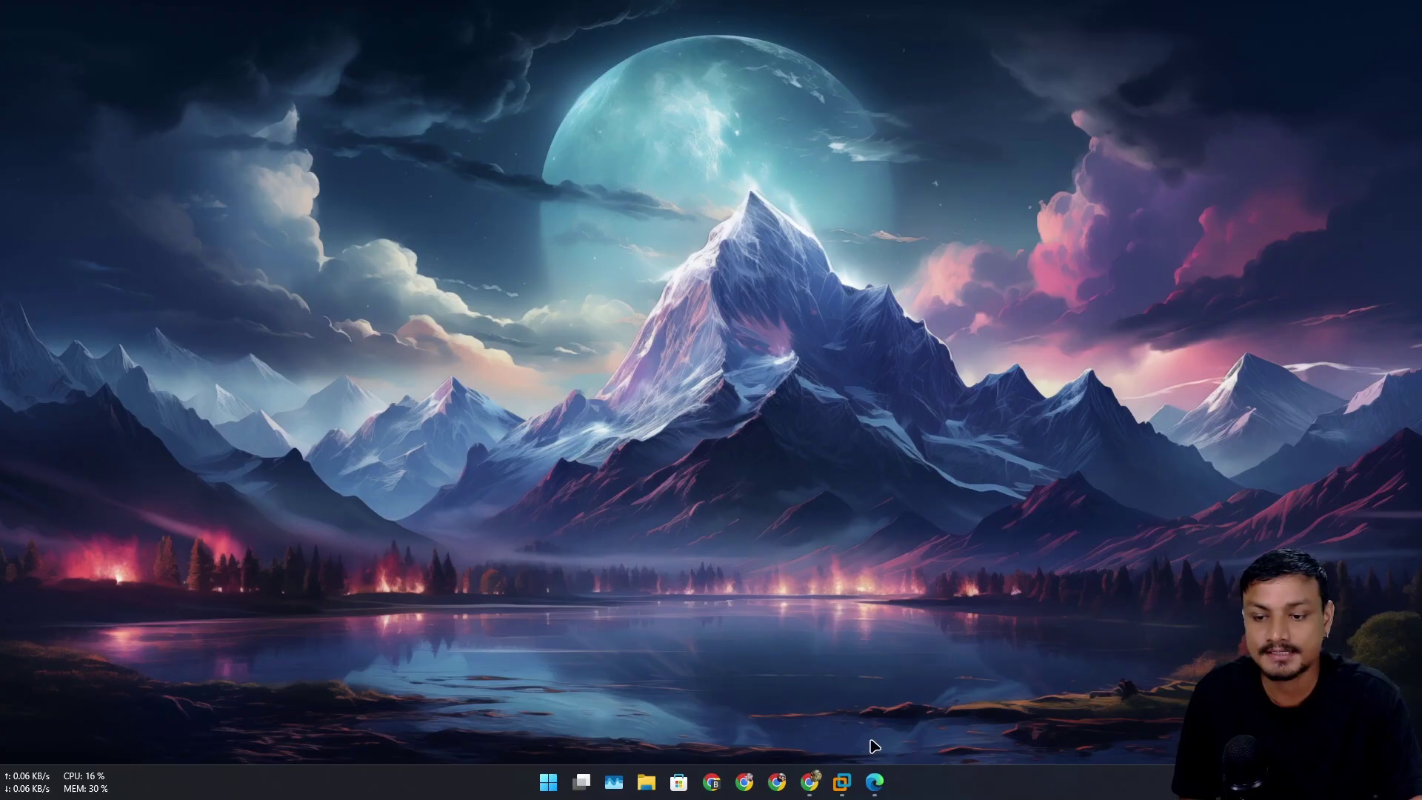
left_click(812, 783)
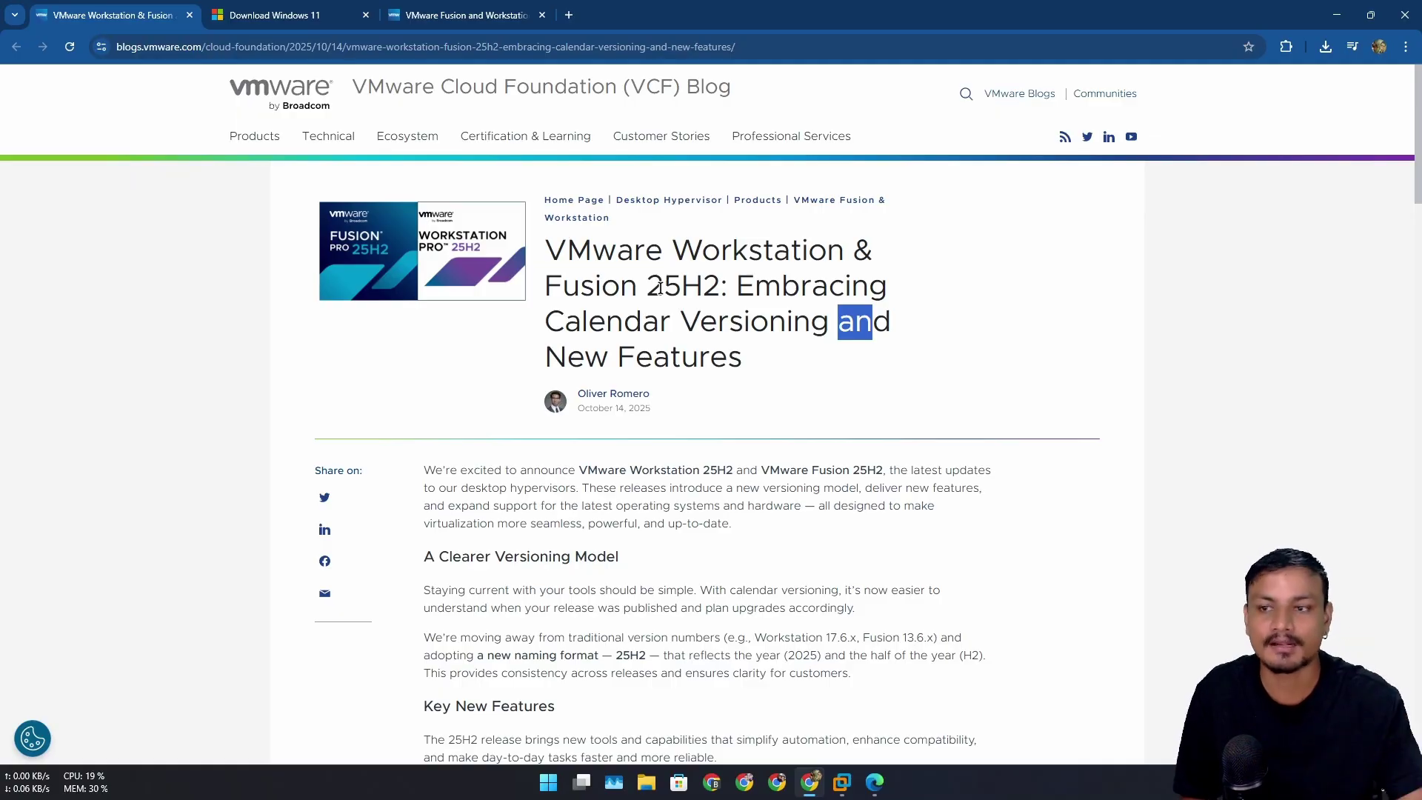
Step: Highlight 'VMware Workstation' and 'Fusion 25H2' in turn in the blog heading
left_click(570, 250)
left_click_drag(556, 252, 840, 252)
left_click(620, 291)
mouse_move(546, 288)
left_mouse_down()
mouse_move(721, 289)
mouse_move(548, 289)
left_mouse_up()
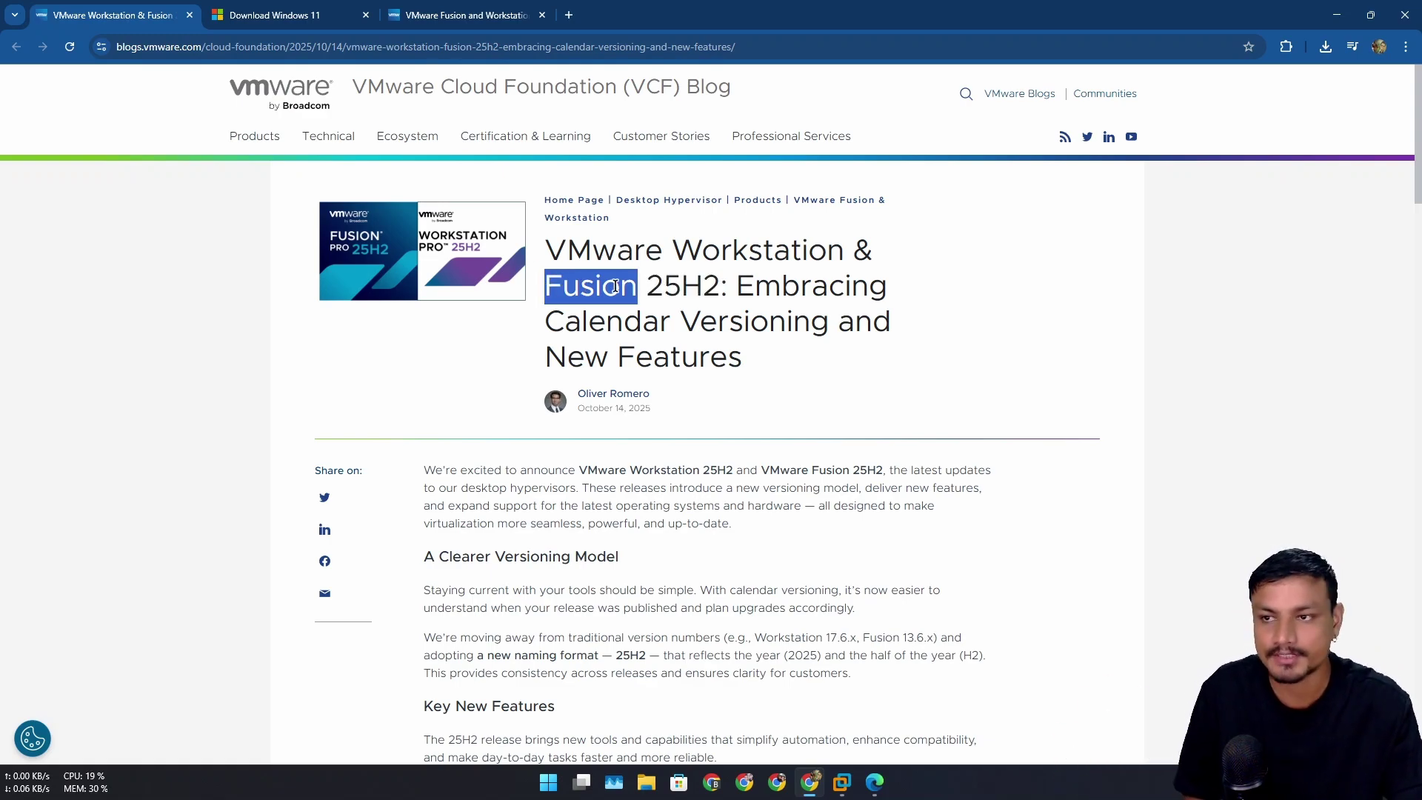
left_click(724, 293)
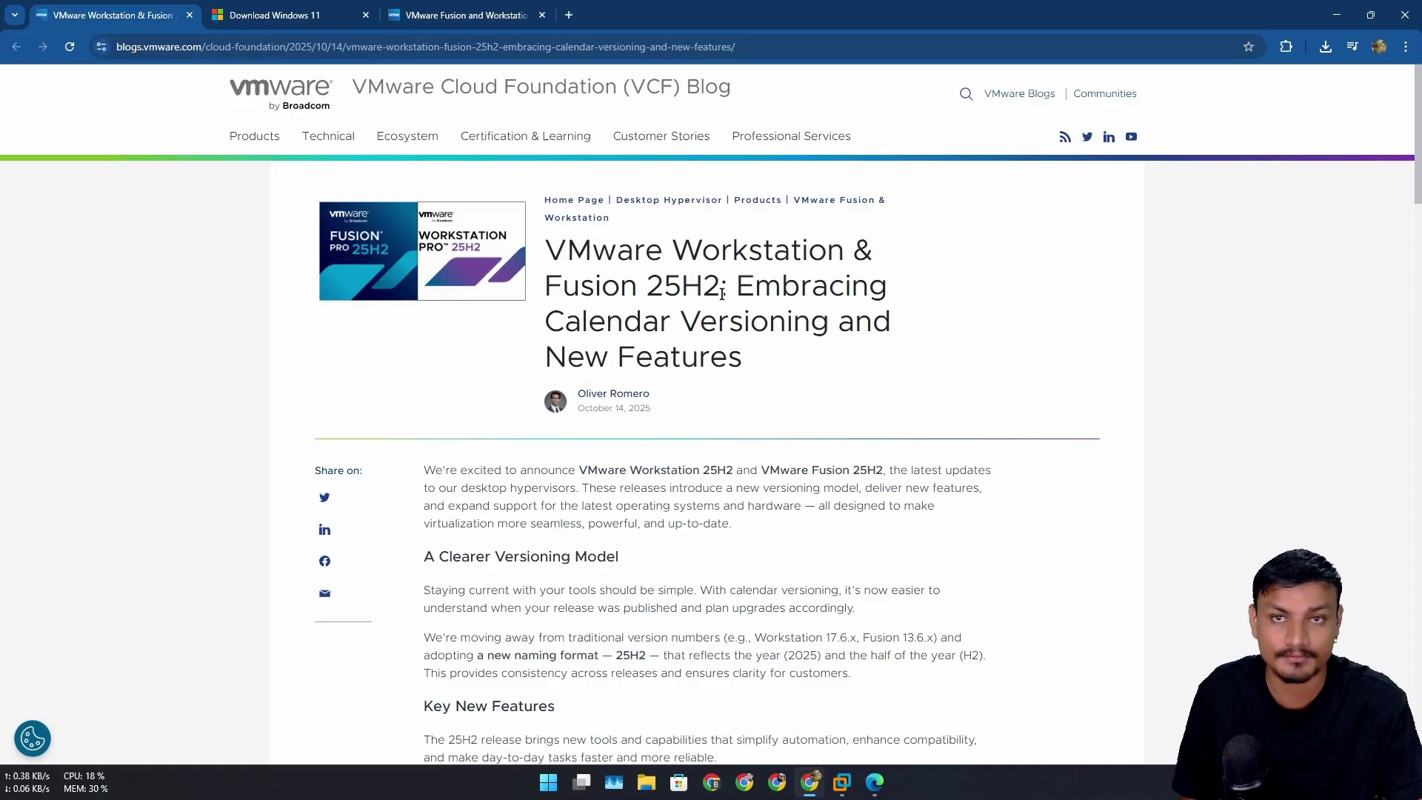
Step: Switch to the 'Fusion and Workstation free for all users' article, highlight its title and skim it
left_click(467, 16)
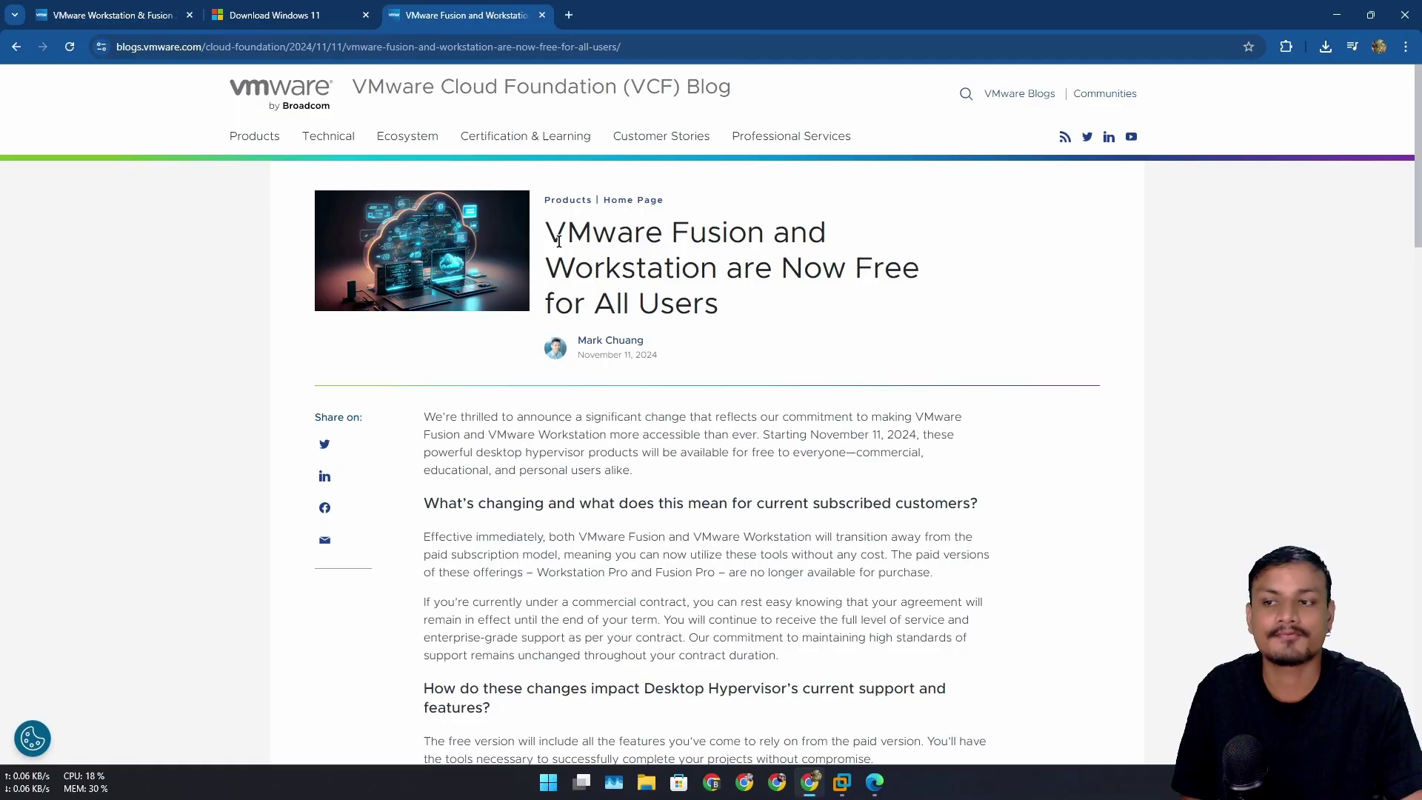
left_click_drag(551, 232, 807, 308)
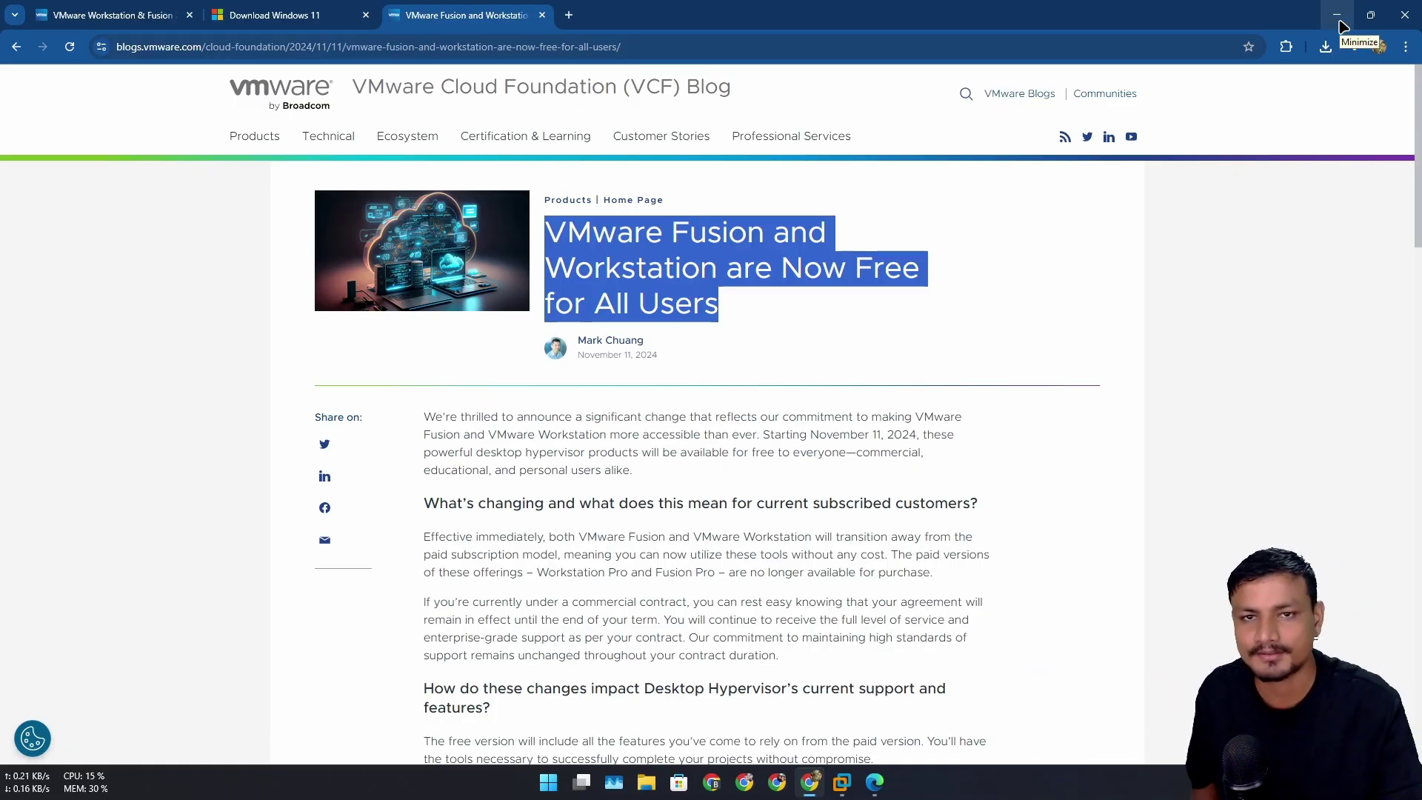
scroll(670, 454, "down", 5)
scroll(667, 356, "down", 3)
scroll(741, 370, "up", 8)
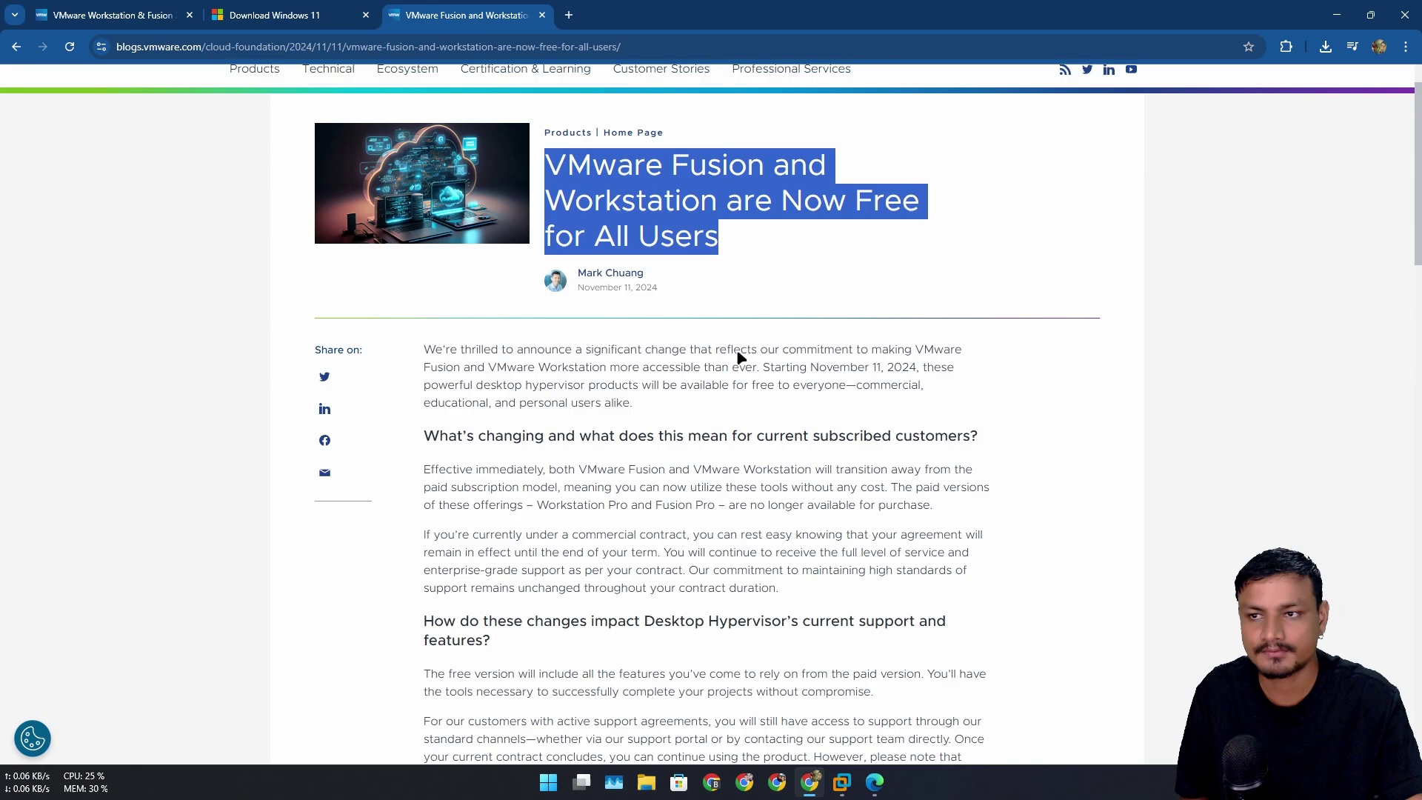
scroll(785, 296, "down", 10)
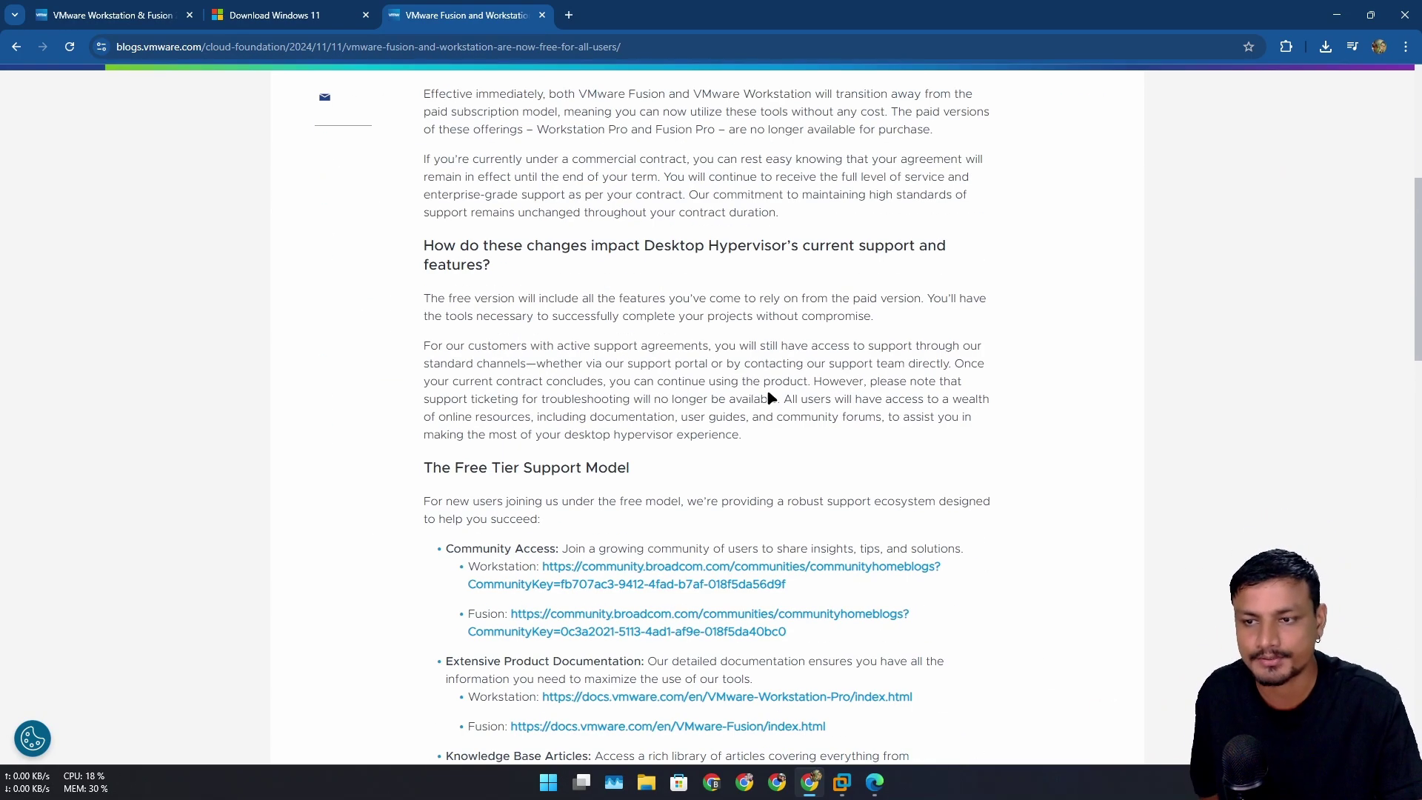
scroll(931, 323, "up", 10)
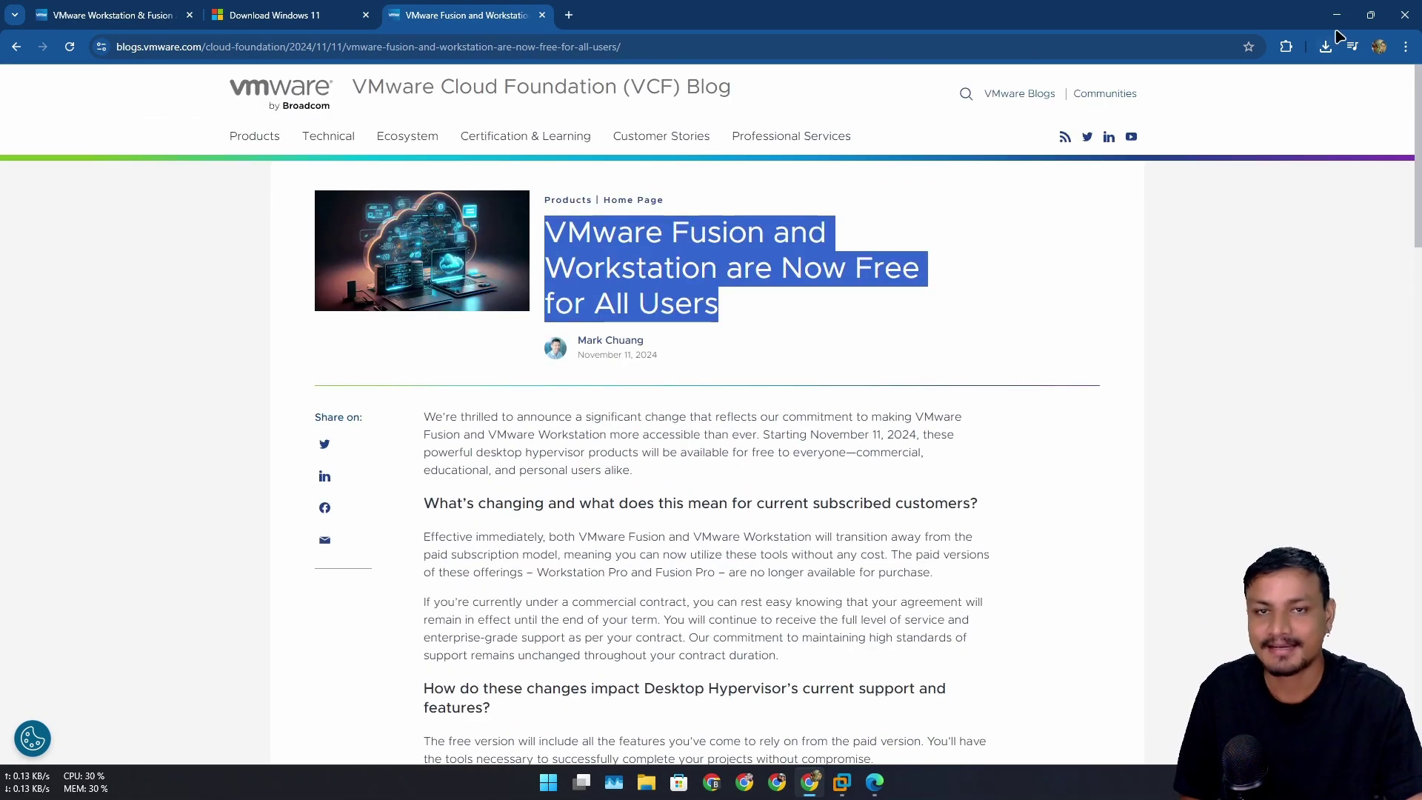
left_click(1336, 15)
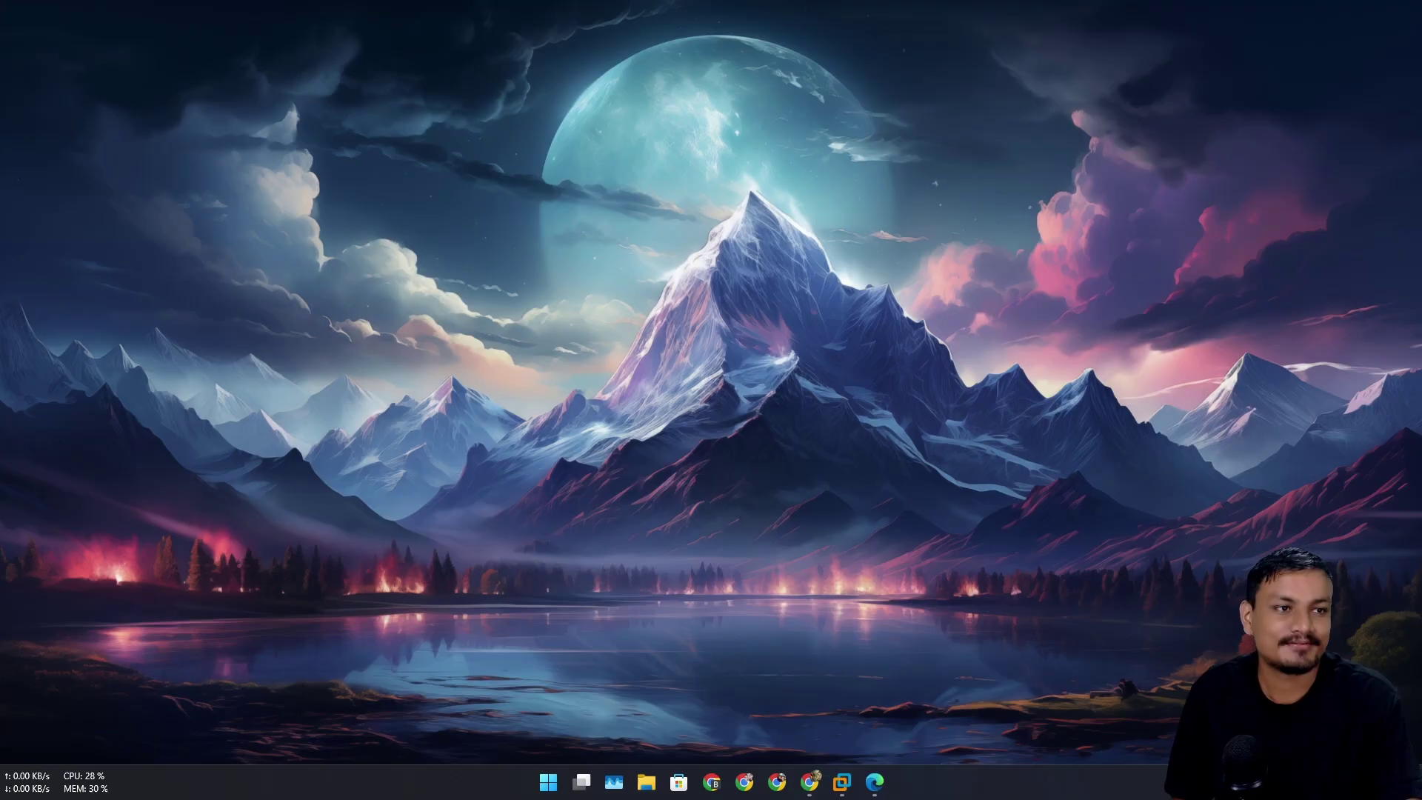
key("alt+Tab")
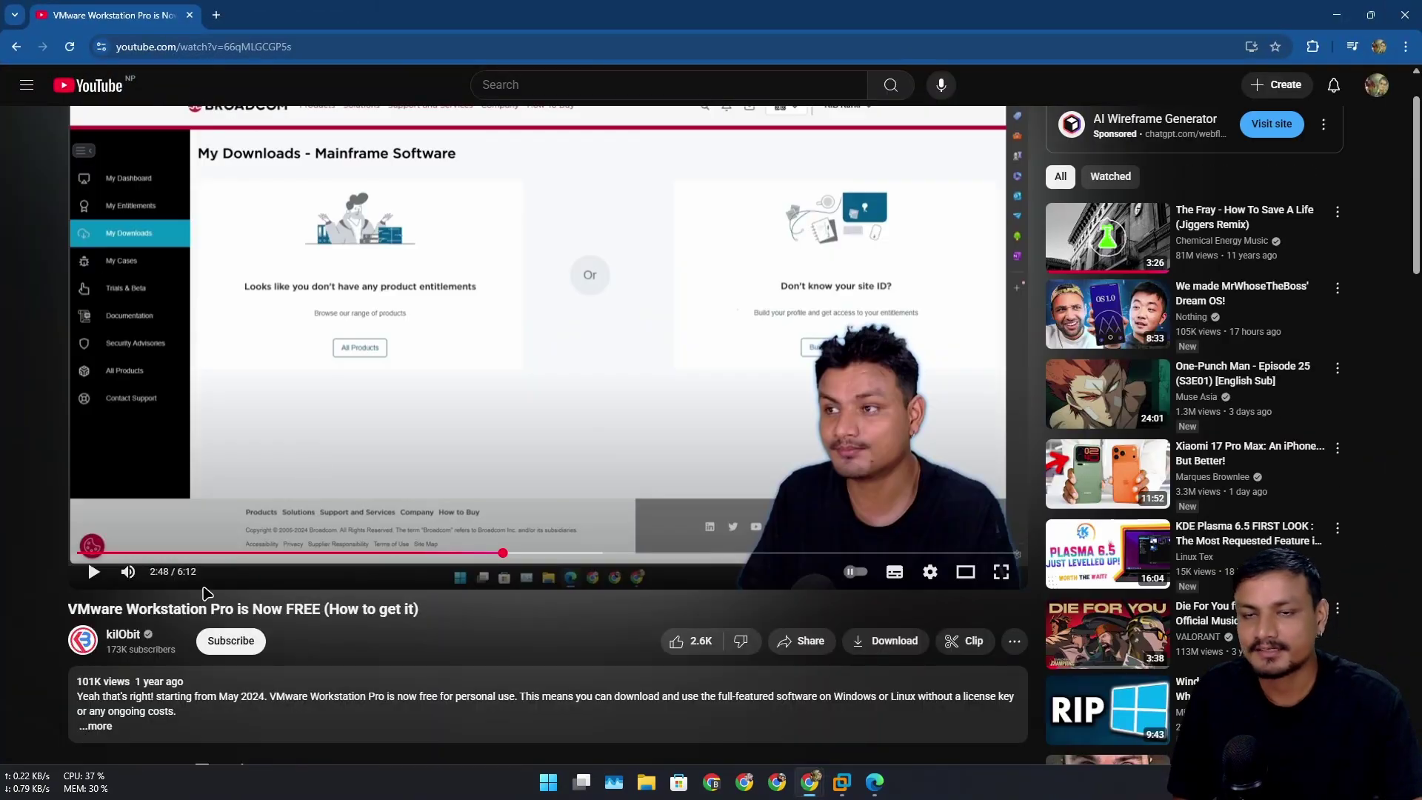
scroll(207, 602, "down", 1)
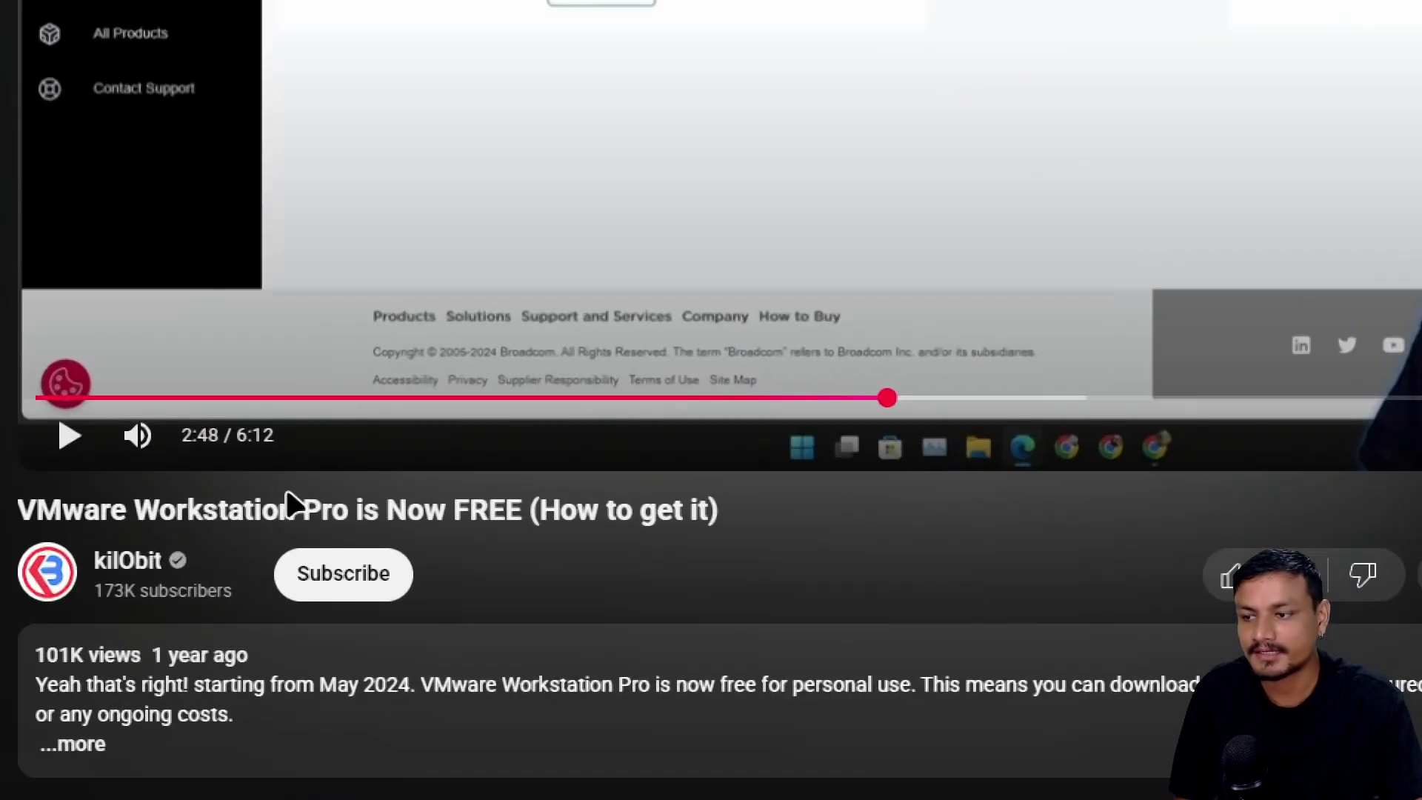
scroll(204, 531, "up", 2)
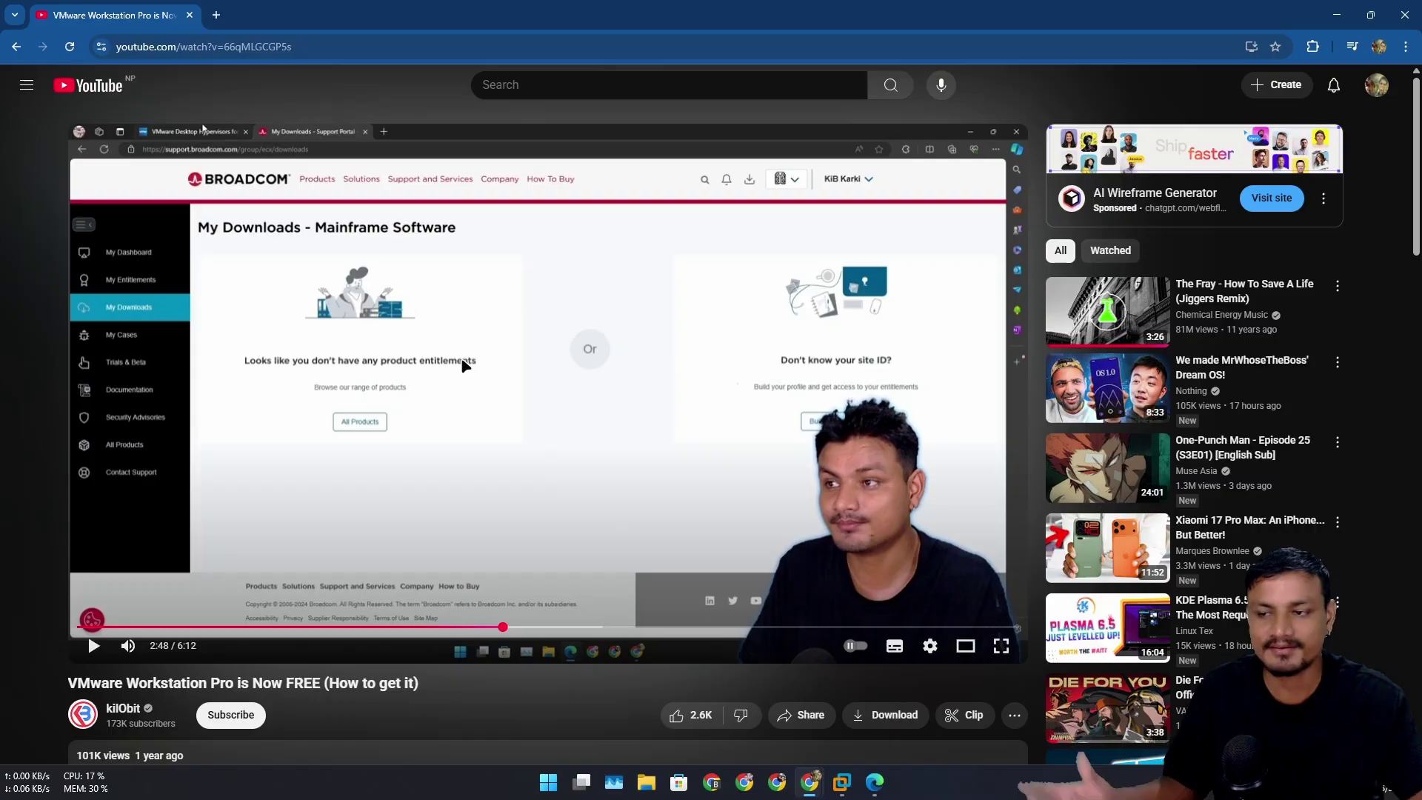
left_click(1336, 15)
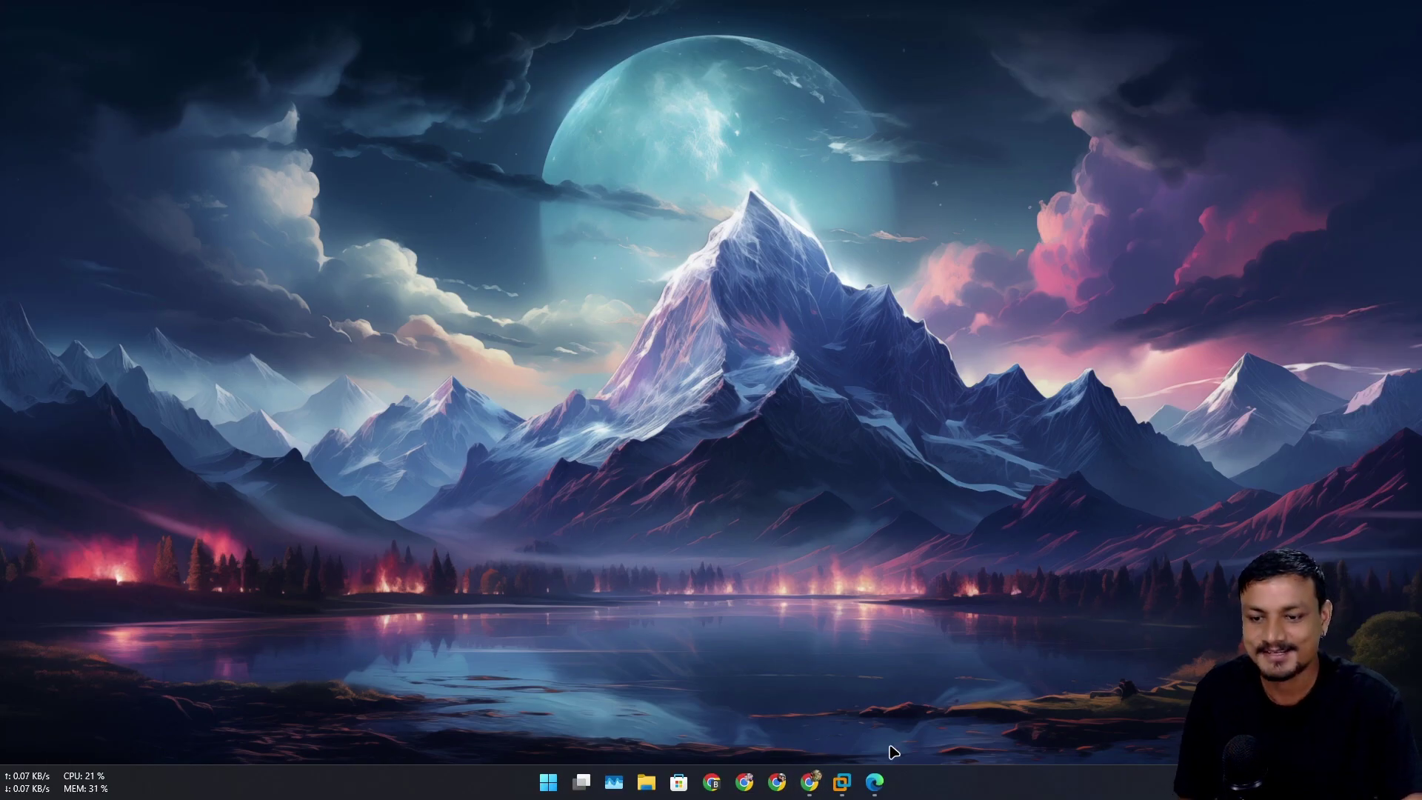
Step: Restore Edge, follow DOWNLOAD NOW for Workstation, and close the old VMware product tab
left_click(875, 781)
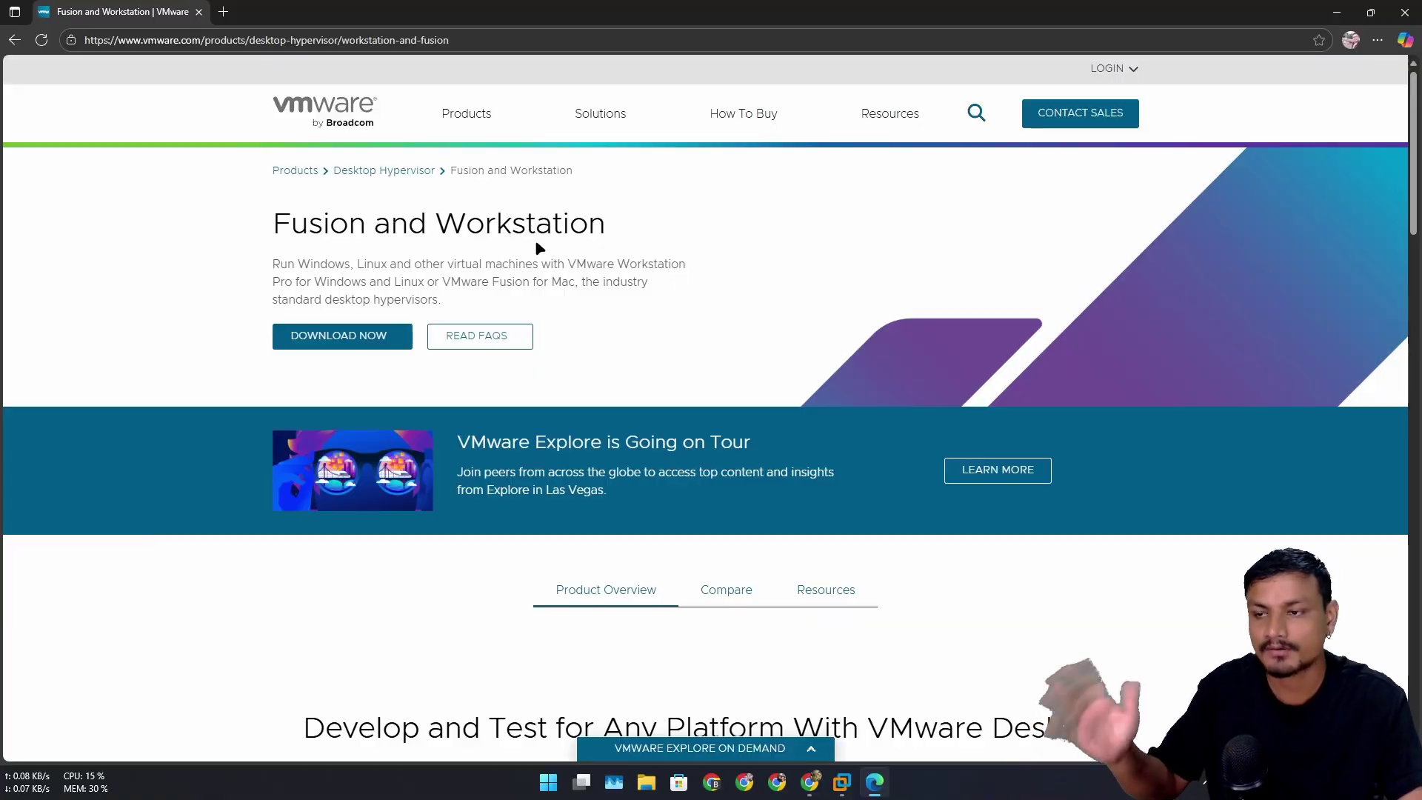
left_click(321, 348)
left_click(200, 12)
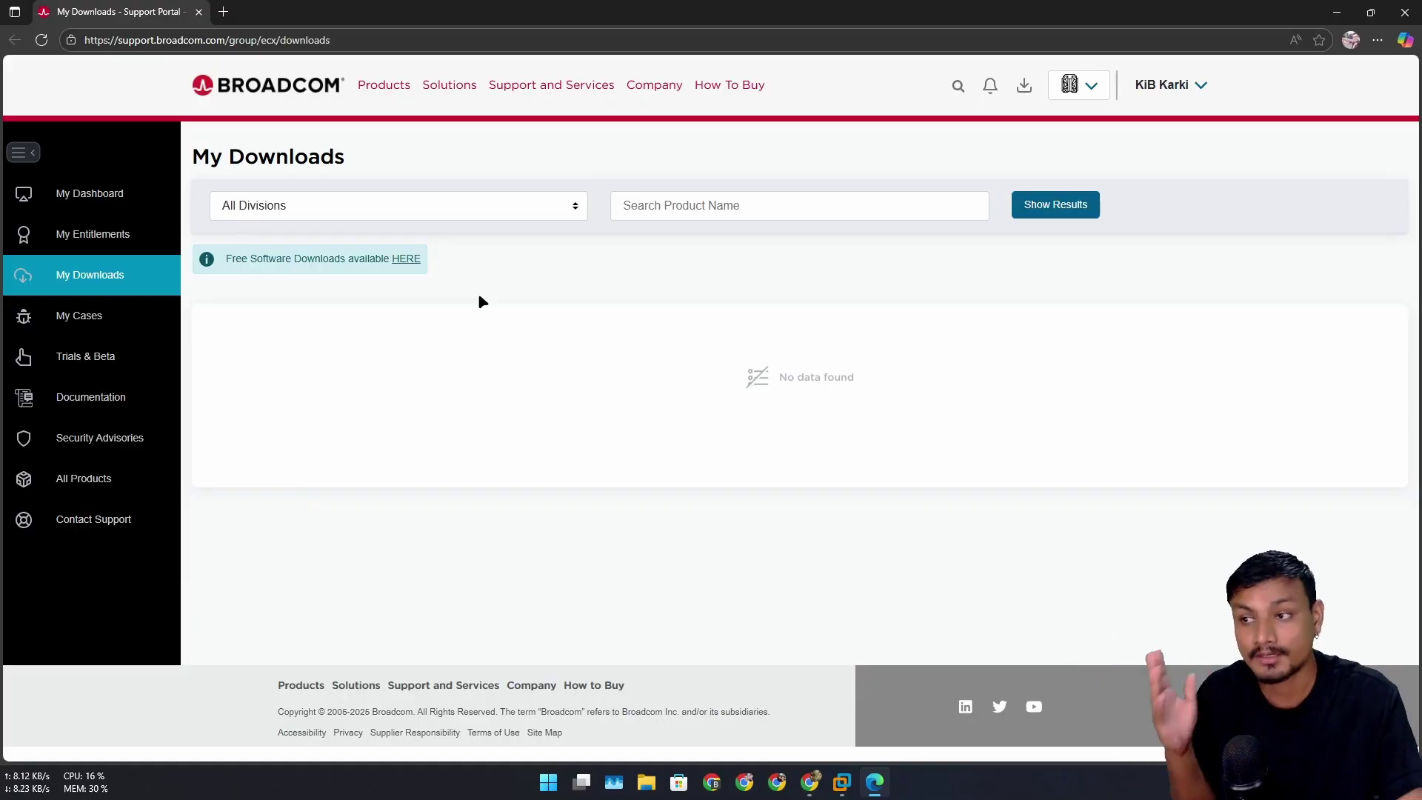
Step: Go through My Dashboard and My Downloads to the Free Software Downloads list
left_click(103, 194)
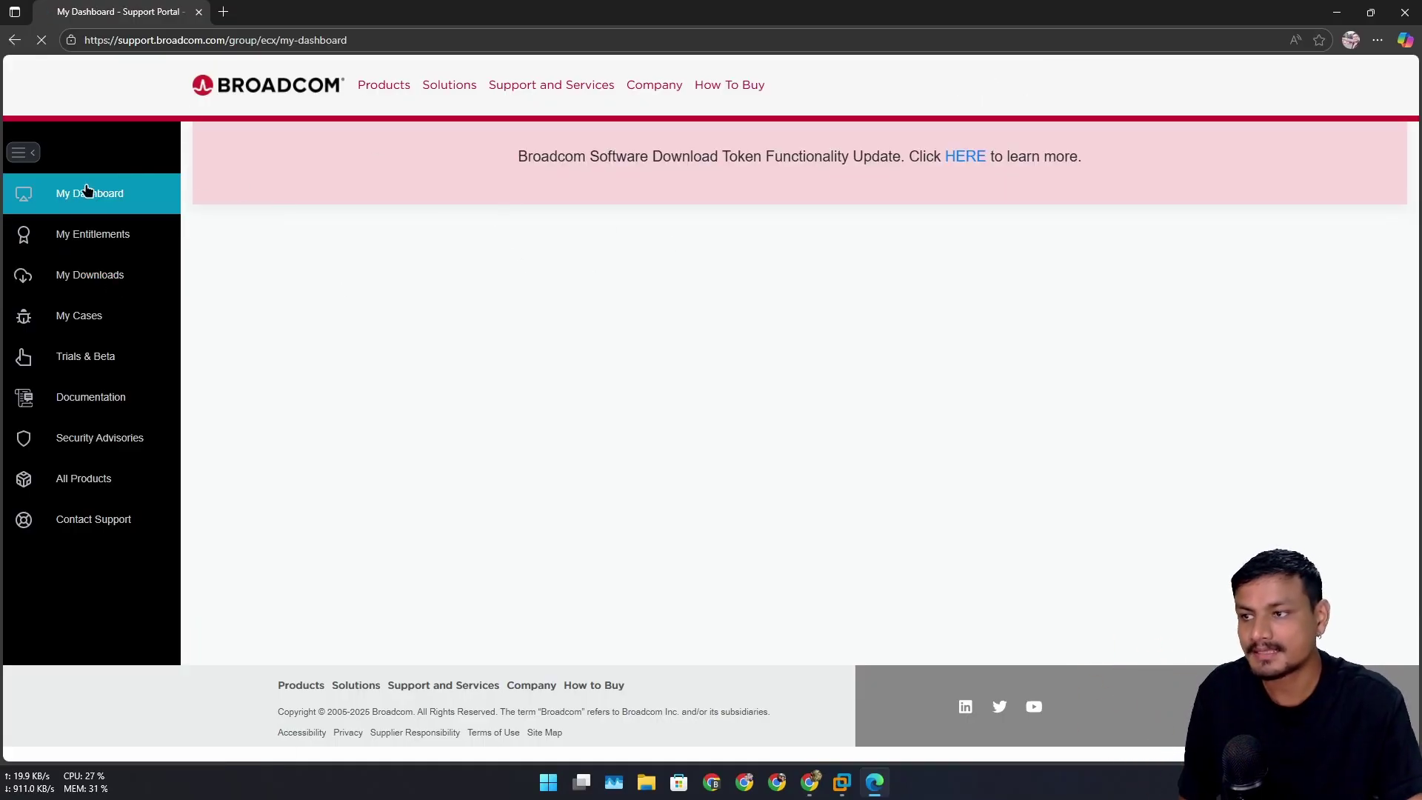
left_click(75, 286)
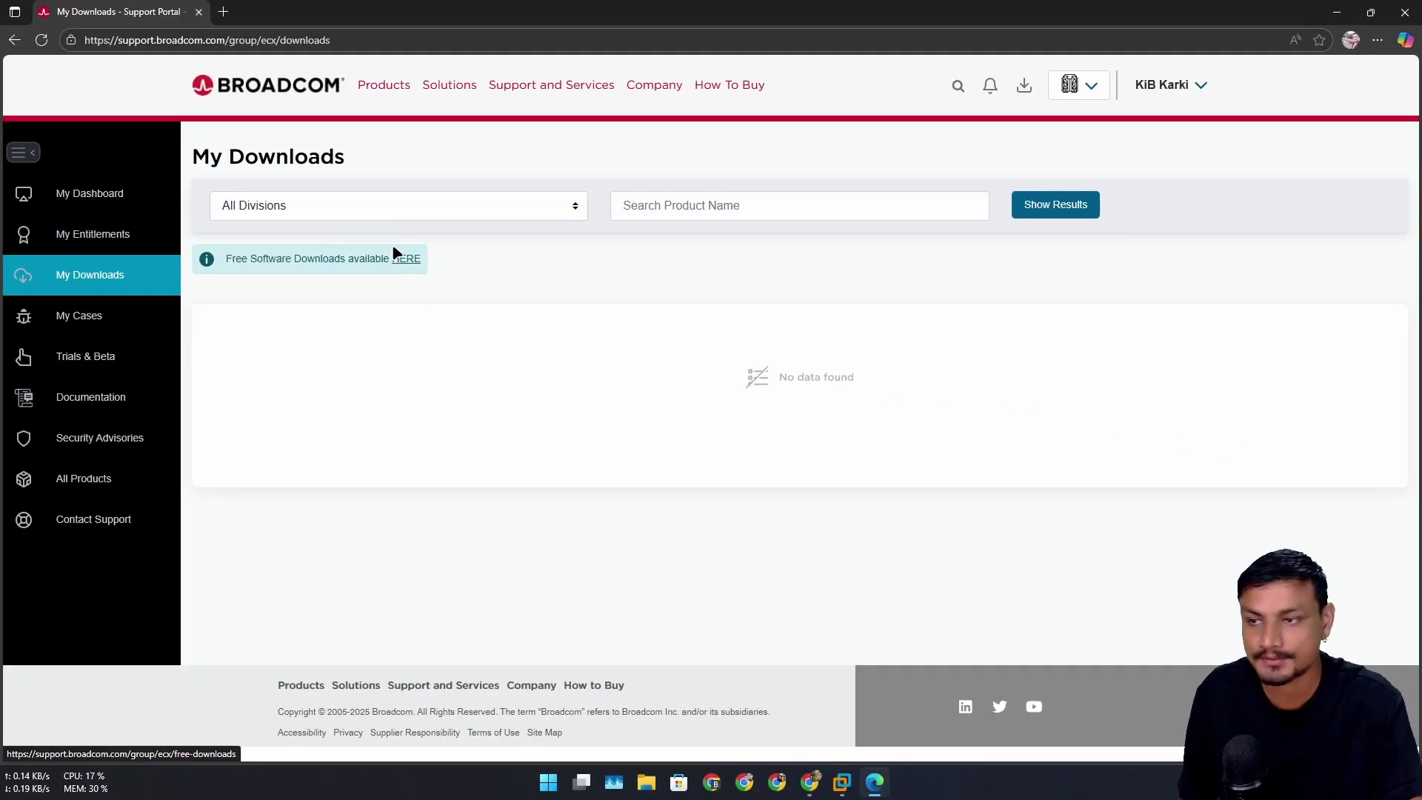
left_click(410, 263)
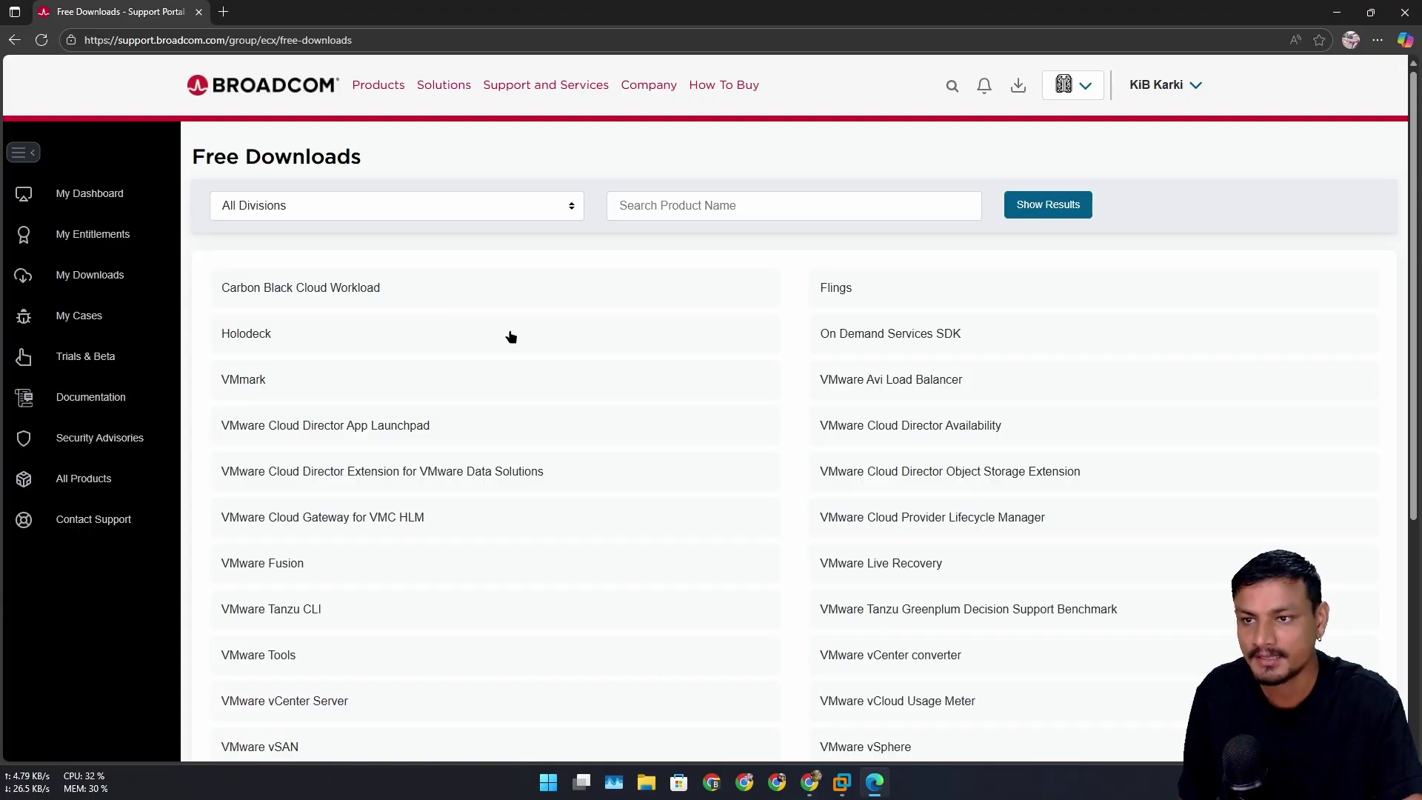
Step: Scroll the 26-product Free Downloads list to locate VMware Workstation Pro
left_click(700, 210)
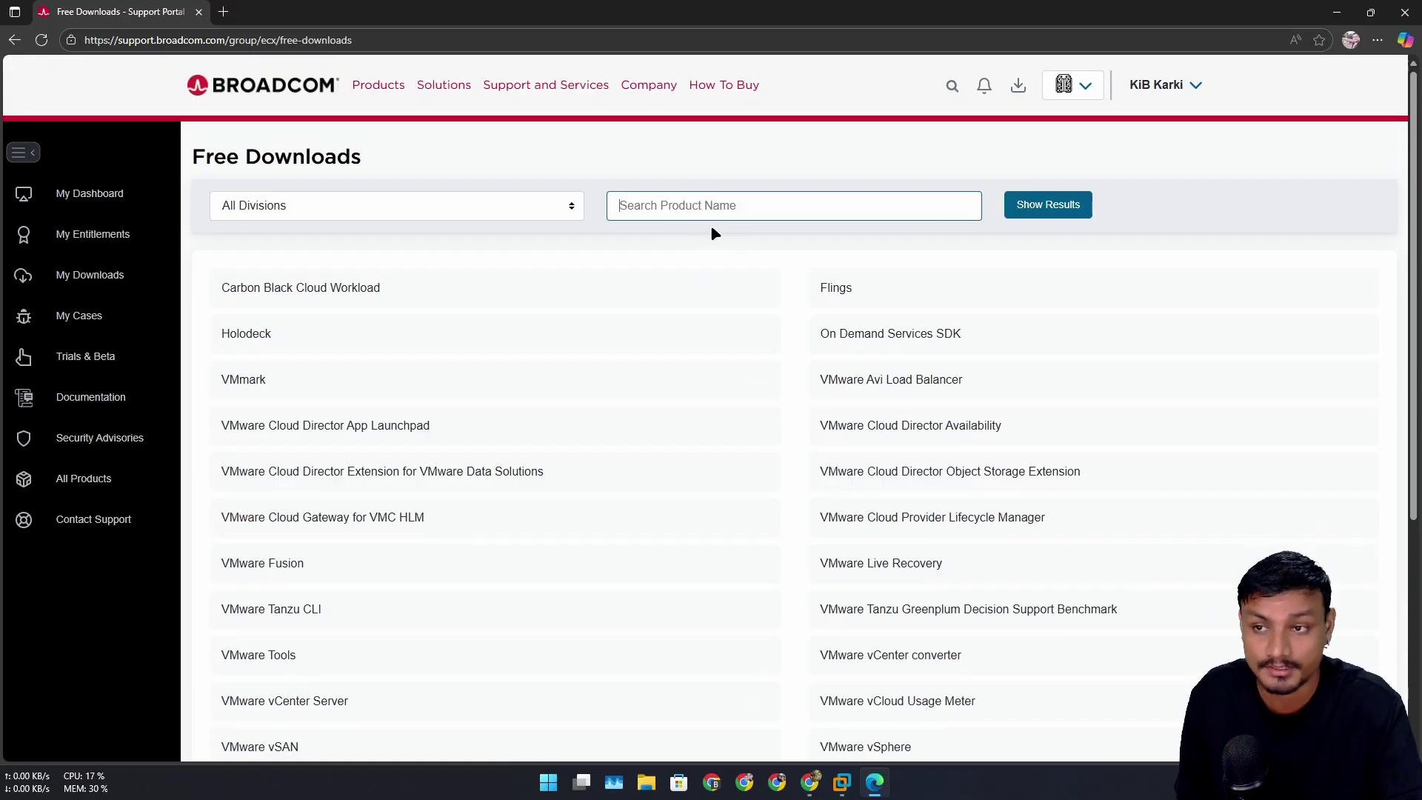
scroll(736, 352, "down", 5)
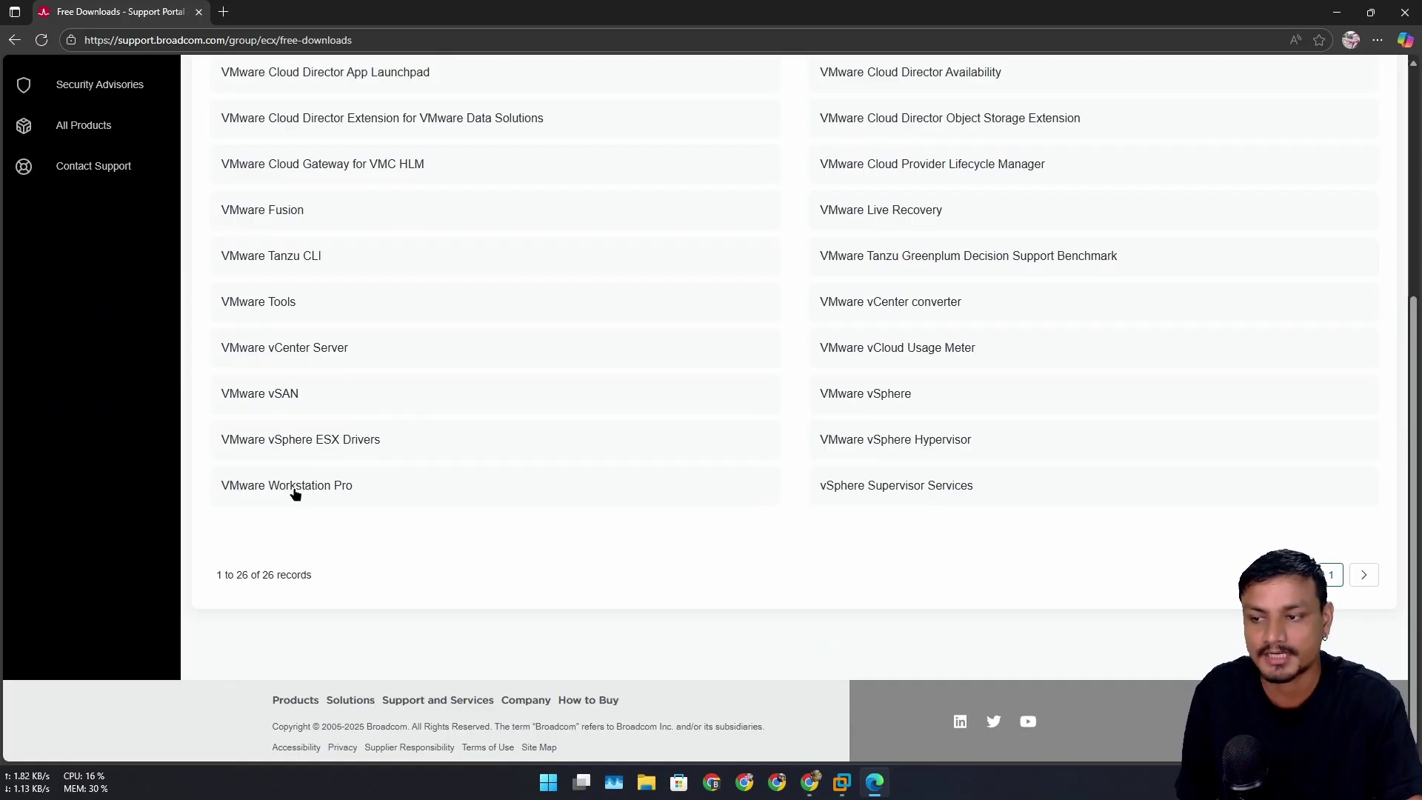
scroll(279, 368, "up", 2)
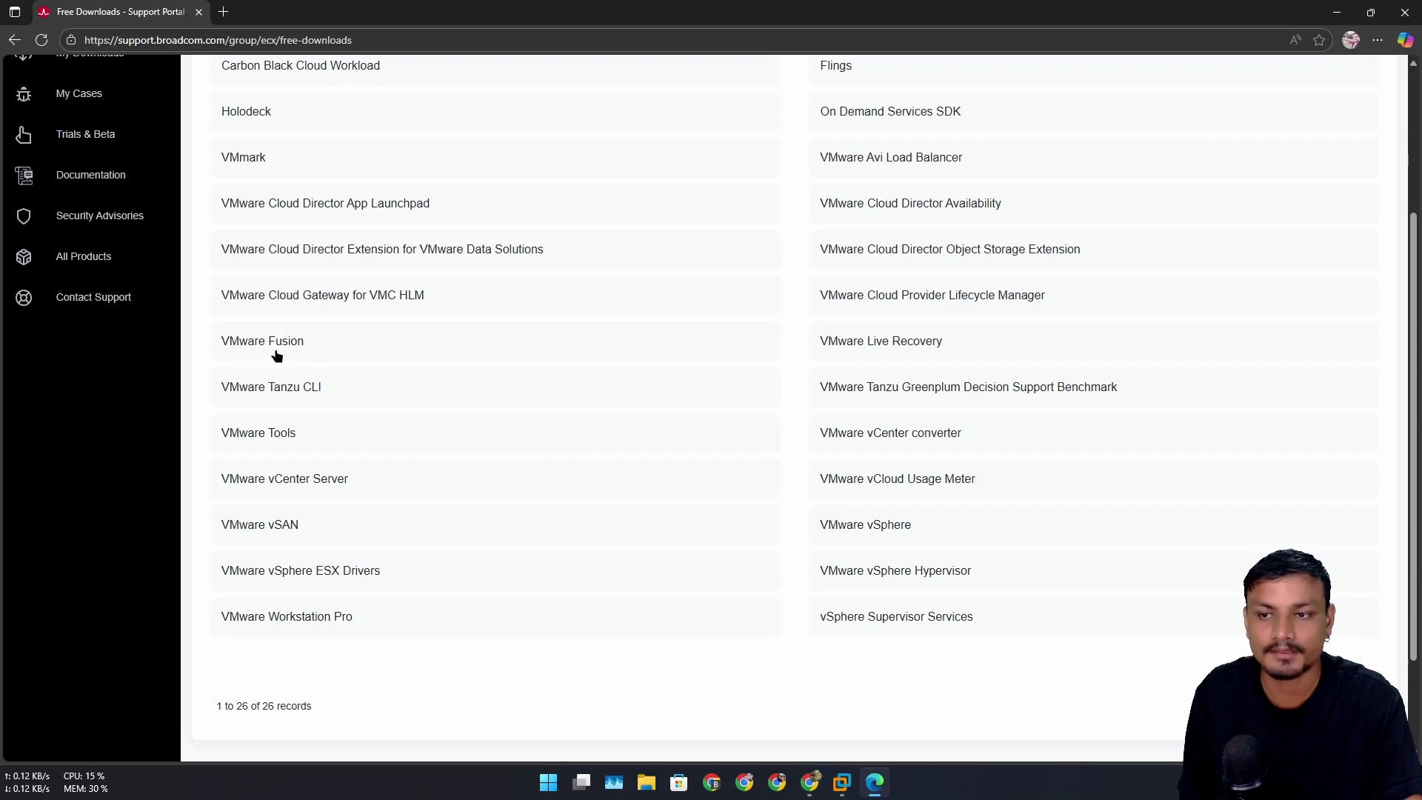
scroll(301, 548, "down", 1)
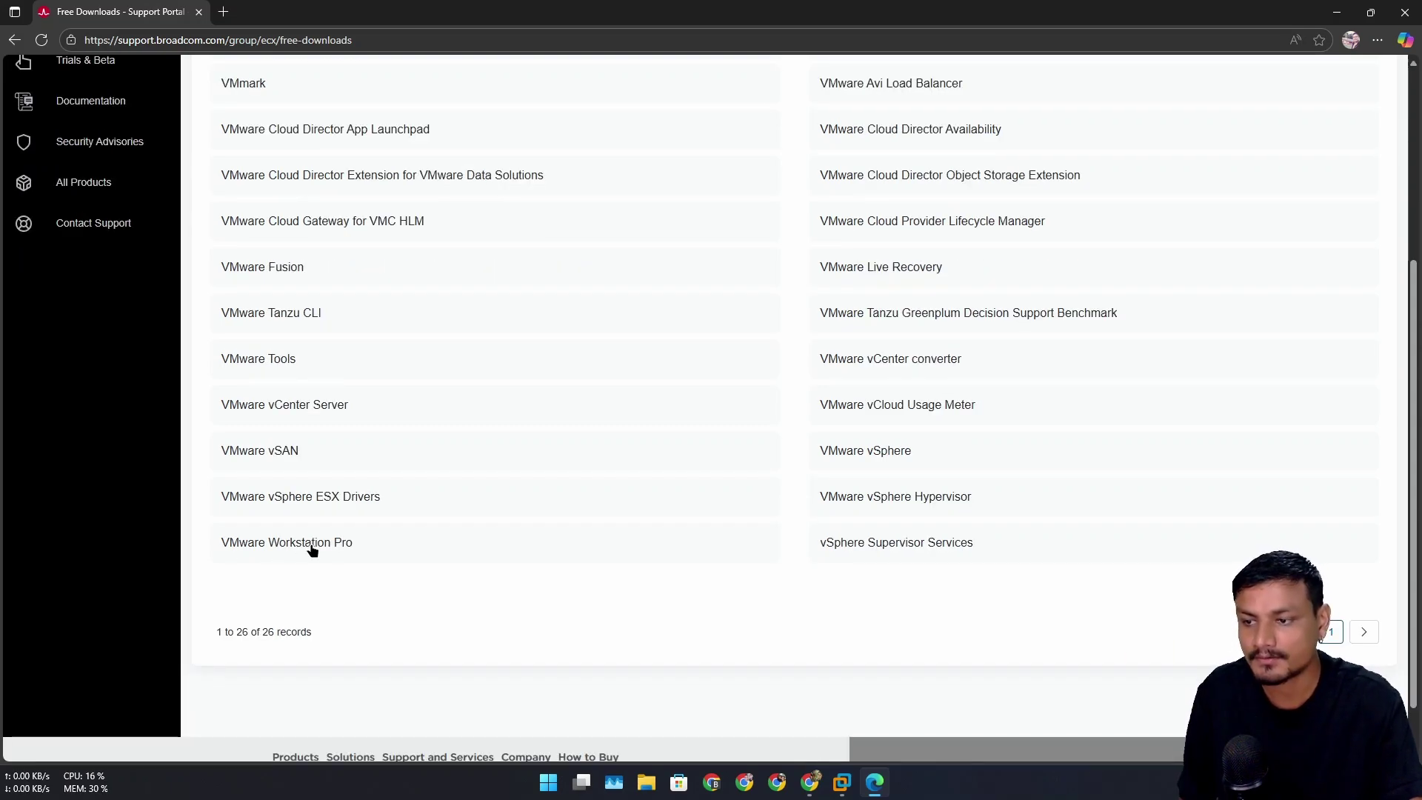
Step: Open VMware Workstation Pro and expand its 25H2 for Windows entry to show release 25H2
left_click(323, 546)
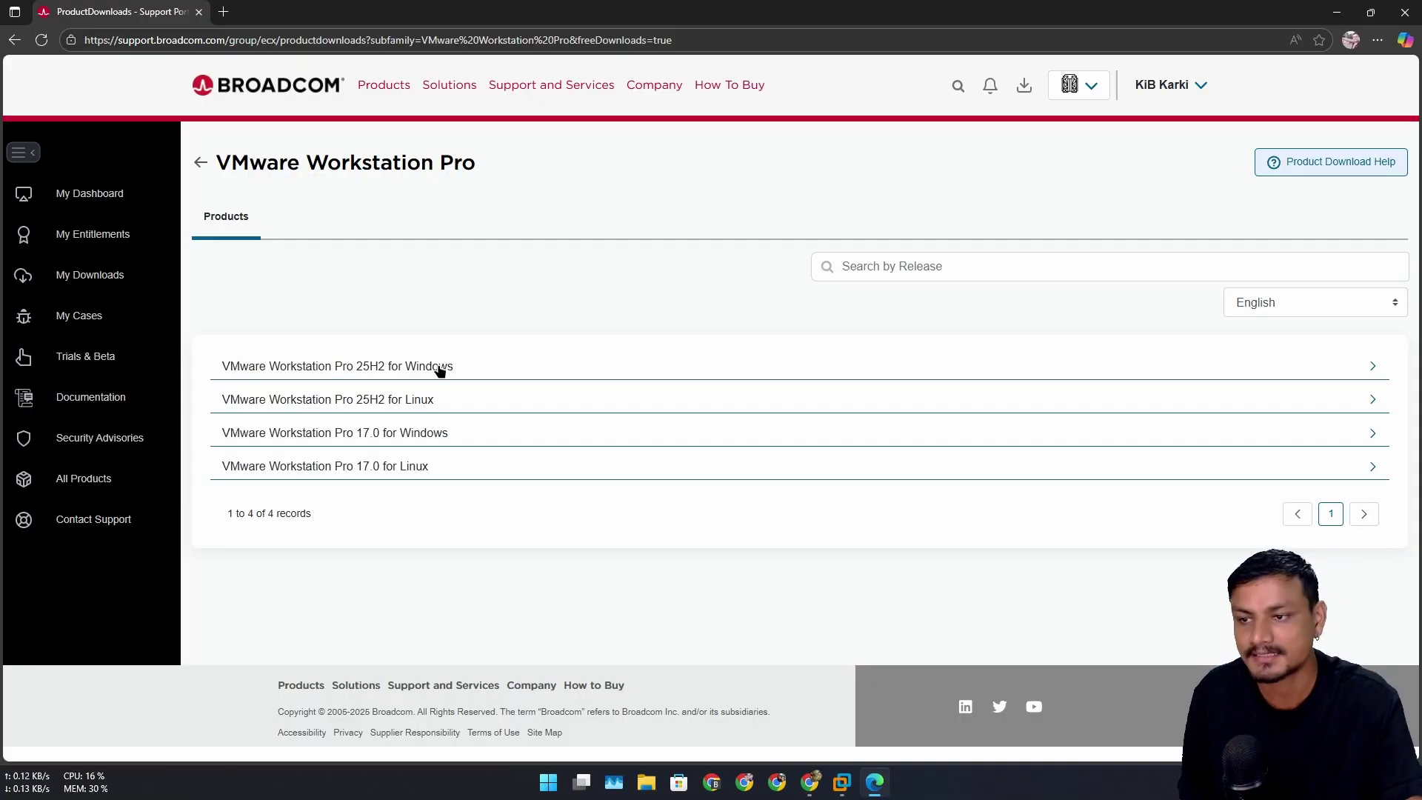
left_click(376, 370)
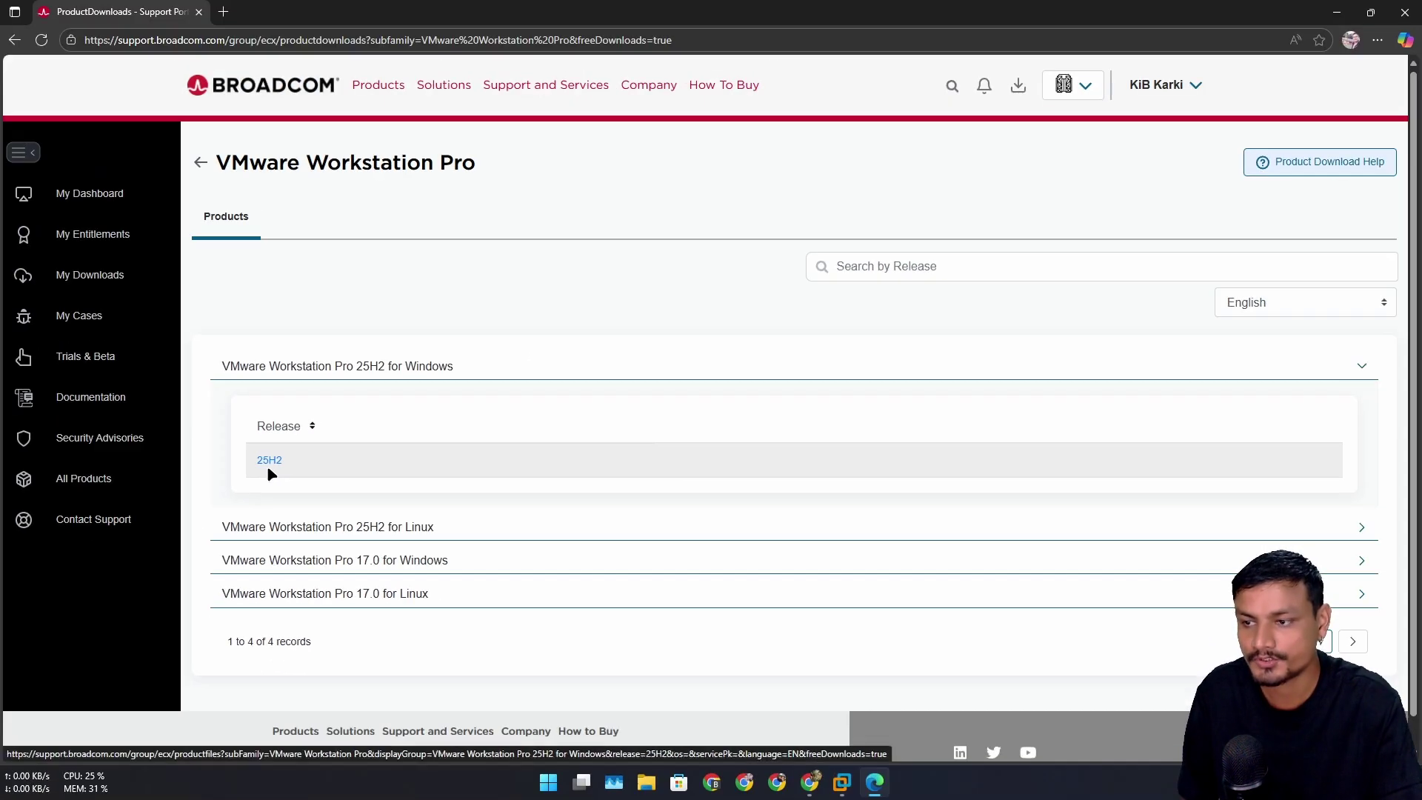
Step: Open the 25H2 release downloads and read the Terms and Conditions in a new tab
left_click(264, 460)
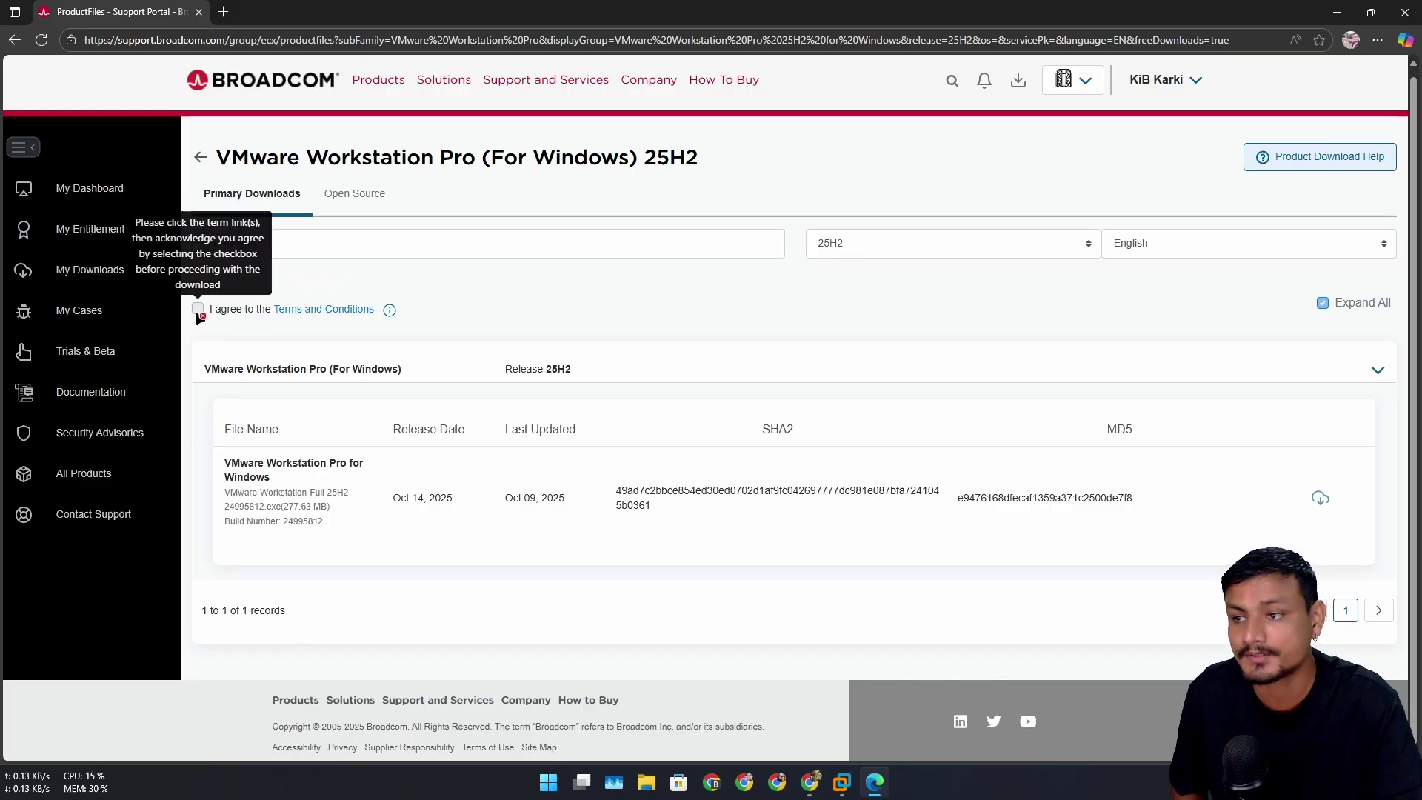
right_click(327, 318)
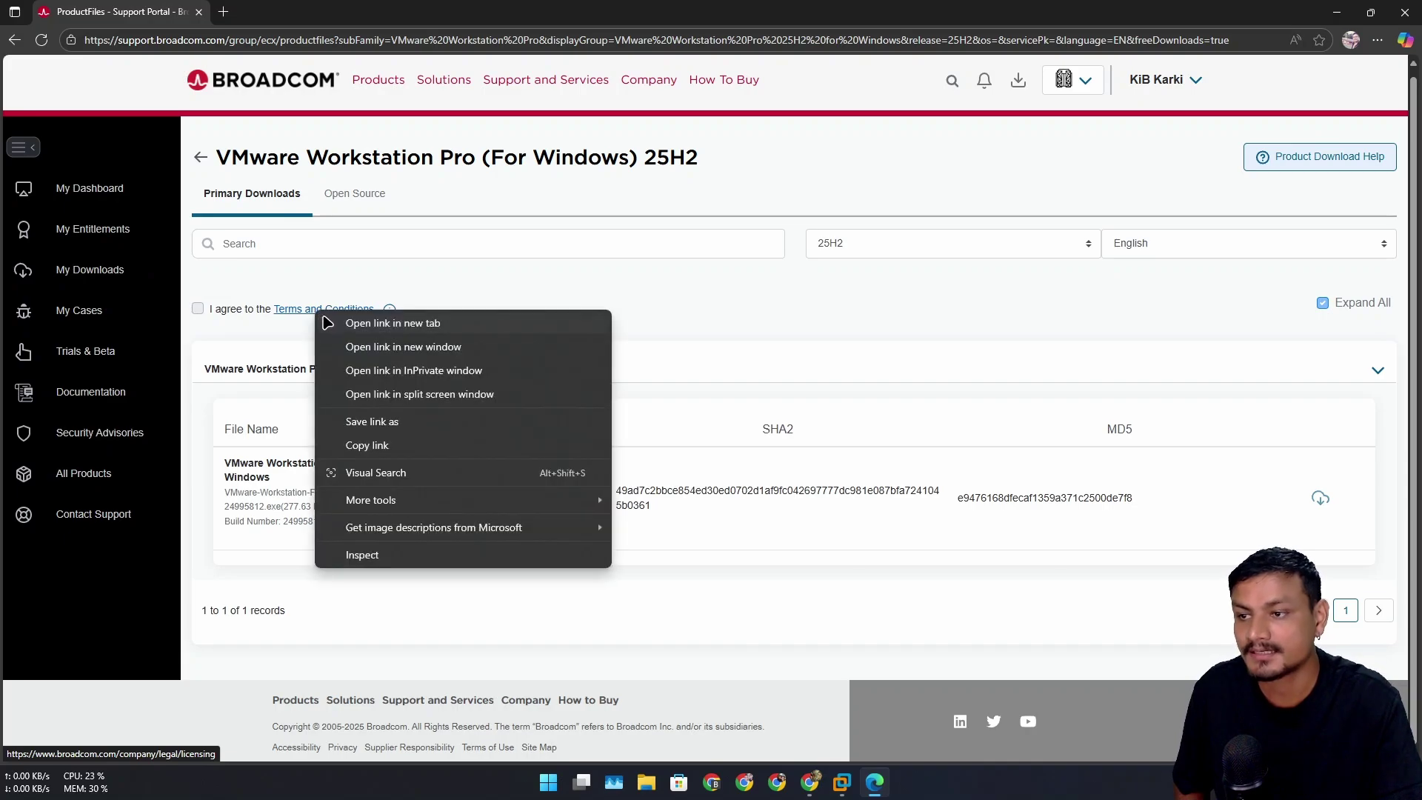
left_click(348, 321)
left_click(296, 12)
scroll(465, 400, "down", 12)
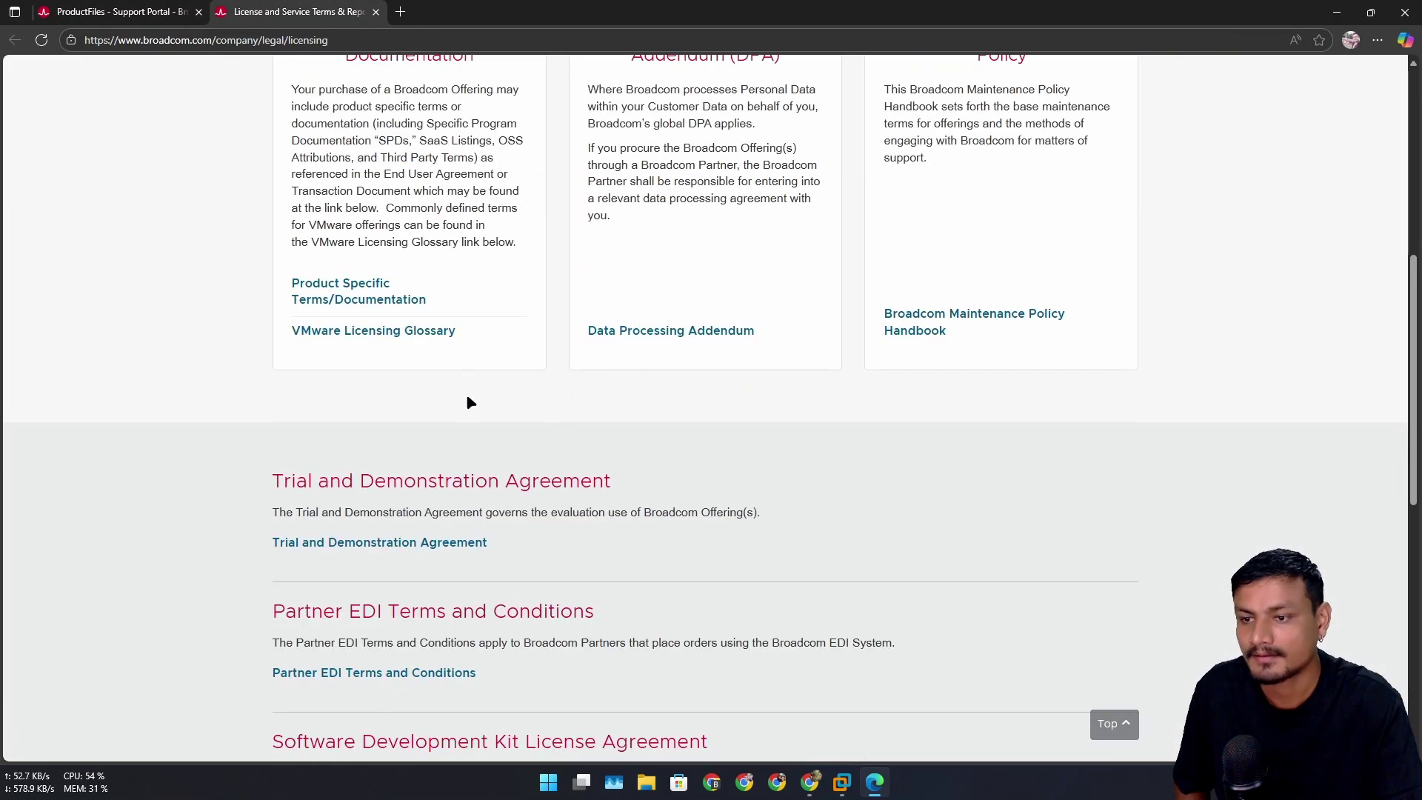
scroll(465, 425, "up", 15)
left_click(375, 12)
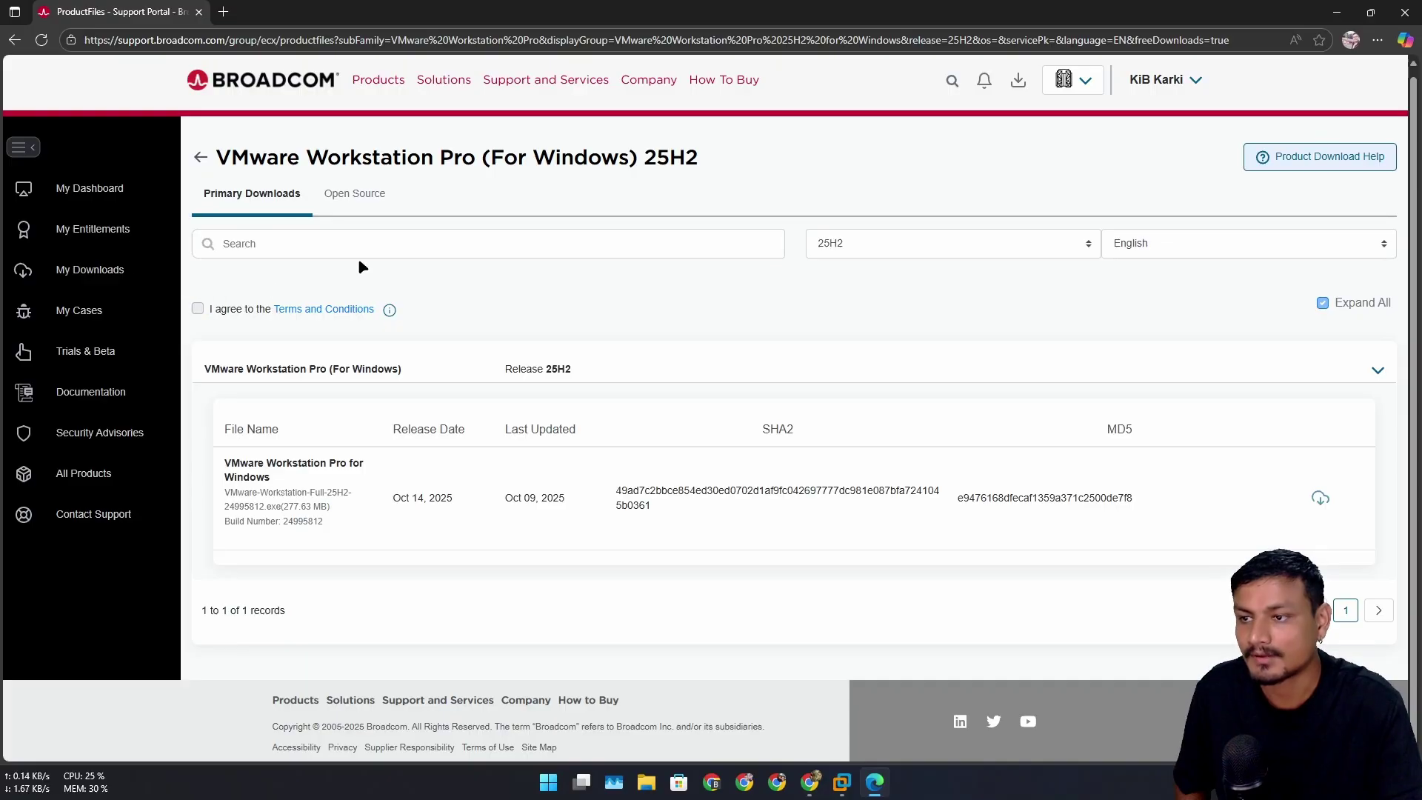
Step: Reopen the Terms and Conditions page and review it again
left_click(331, 309)
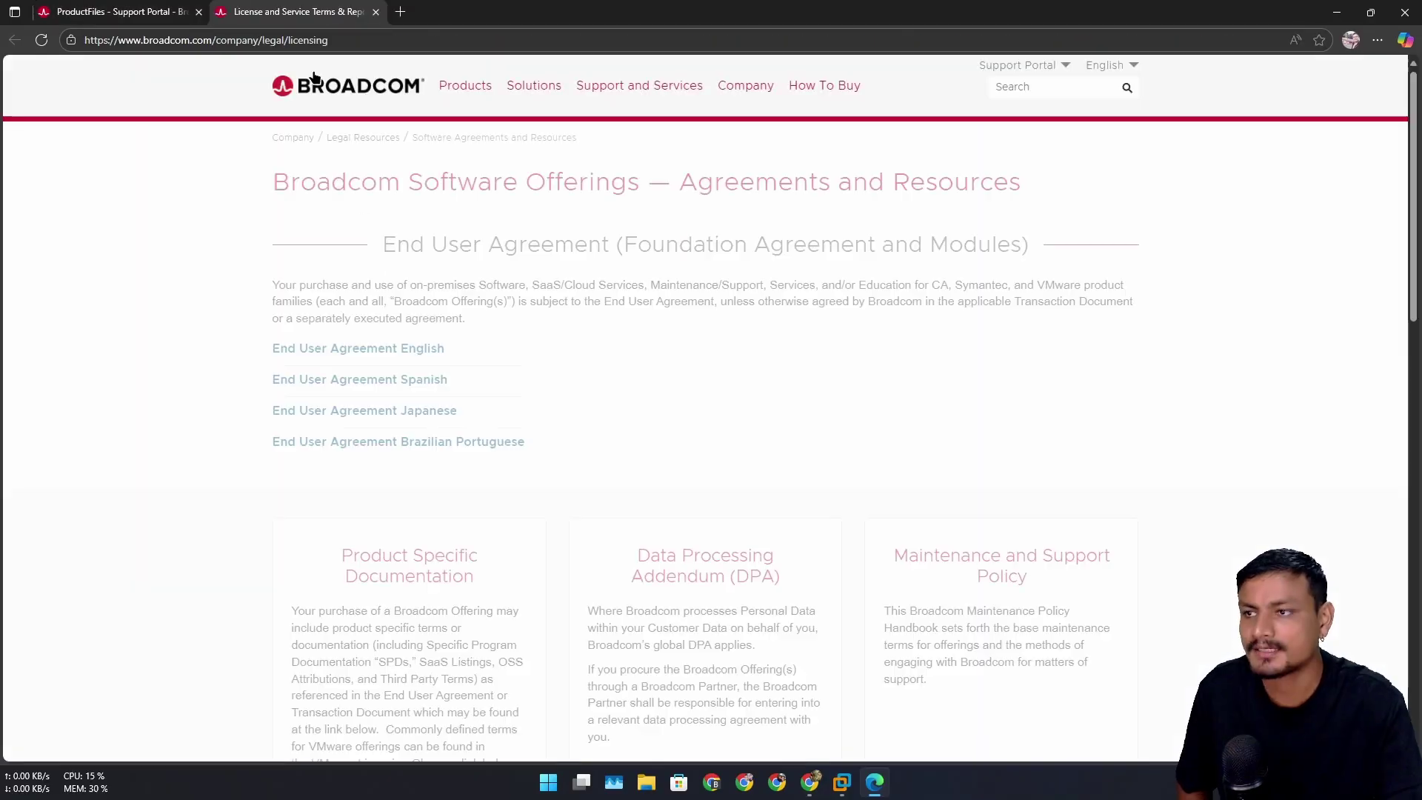
scroll(429, 431, "down", 7)
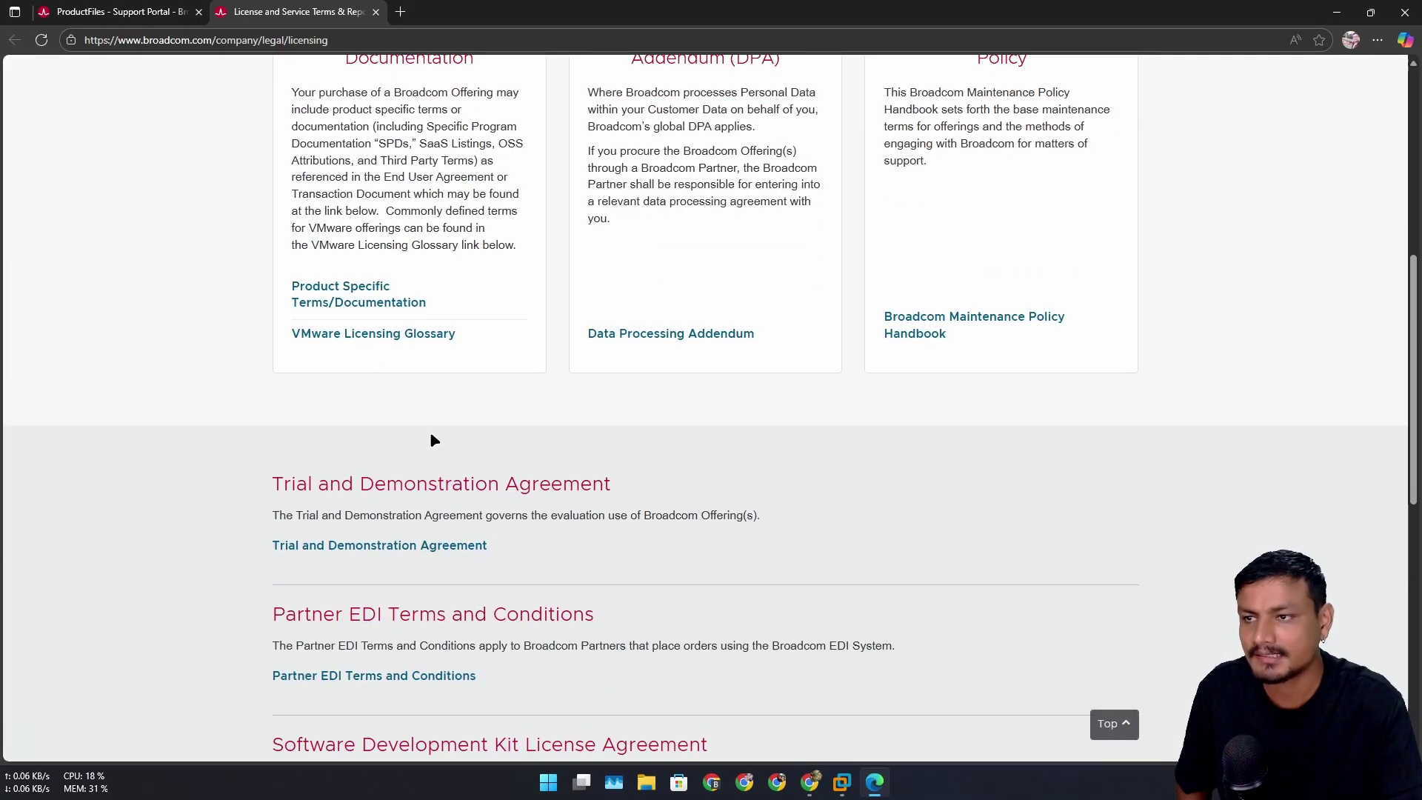
scroll(430, 431, "up", 7)
Step: Close the terms tab, accept the Terms and Conditions, and download the Windows installer
left_click(375, 12)
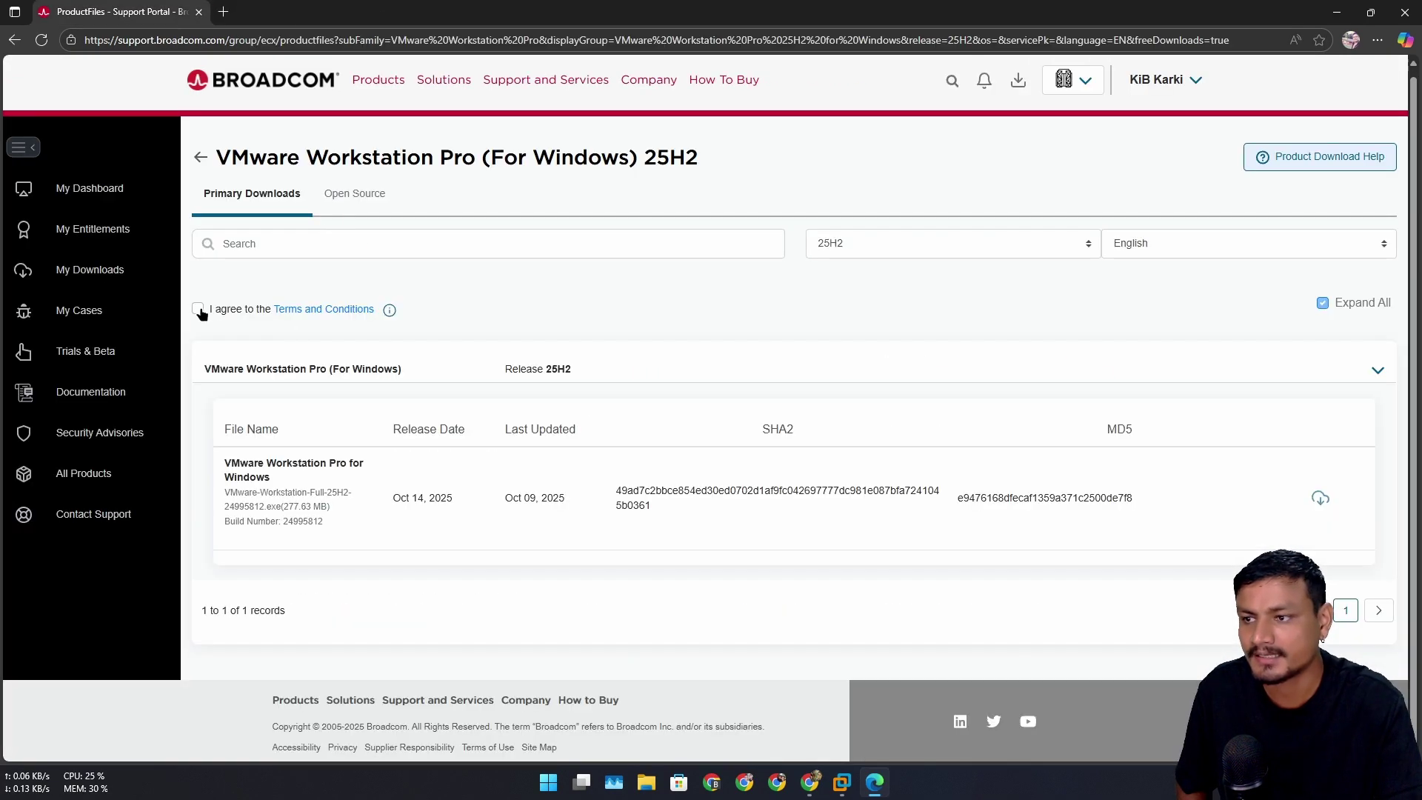
mouse_move(200, 314)
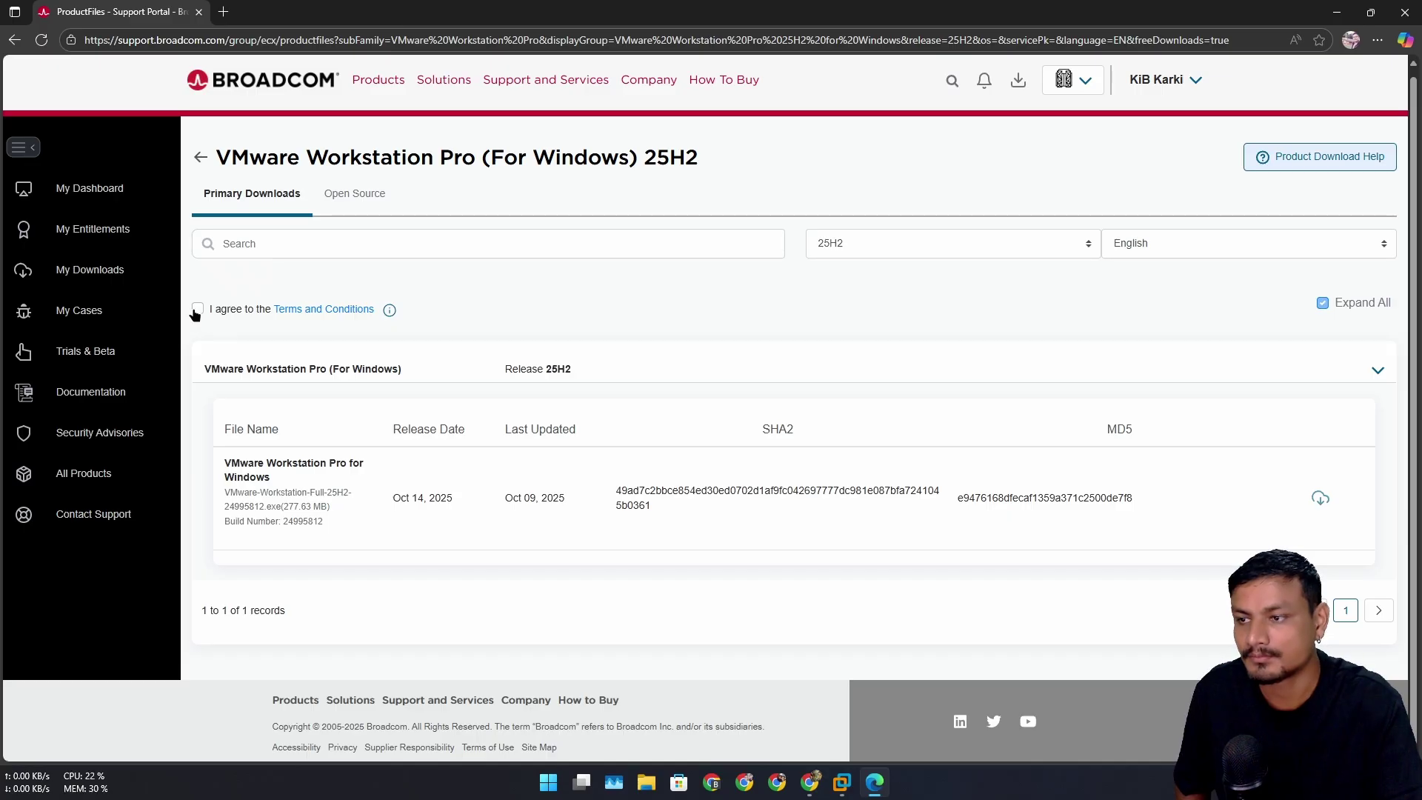
left_click(198, 311)
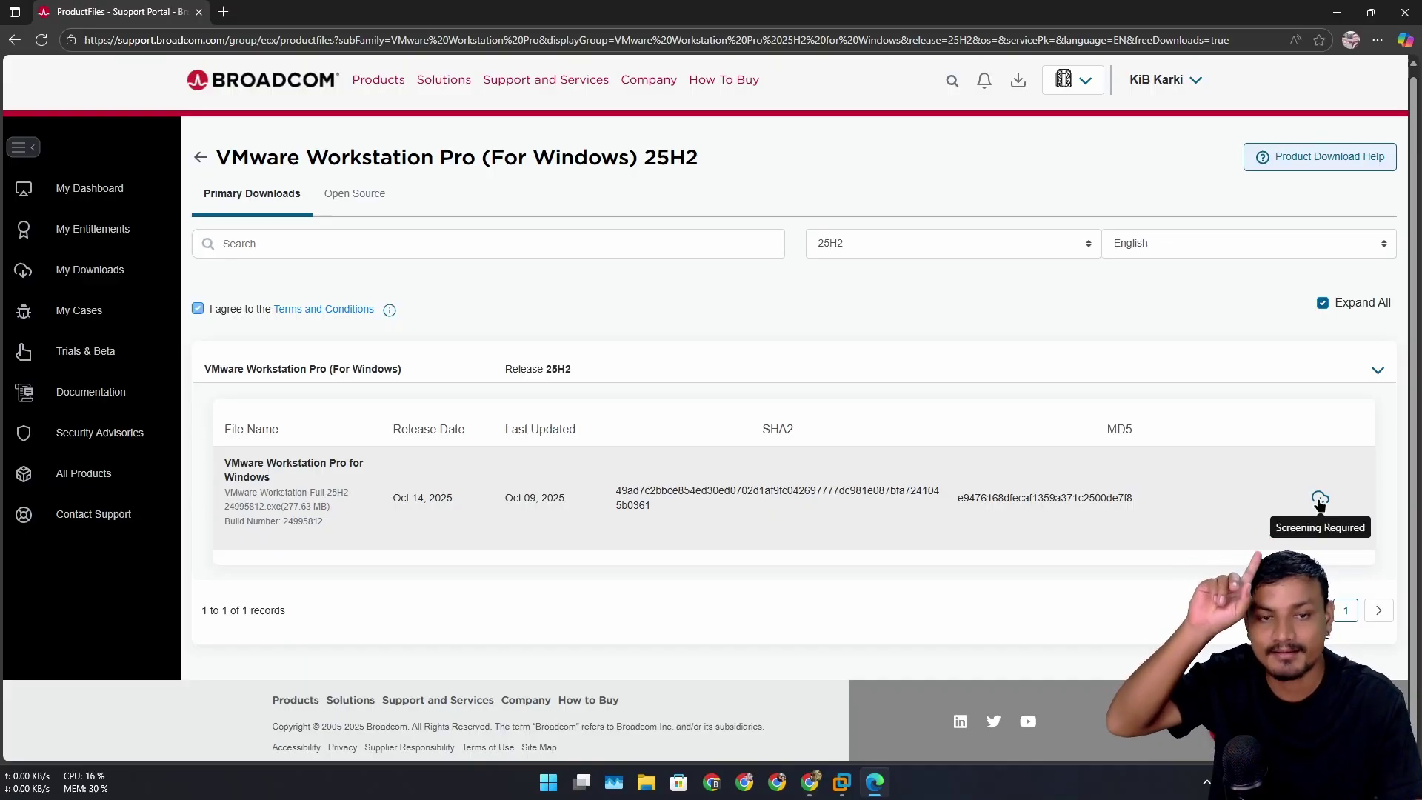
left_click(1319, 499)
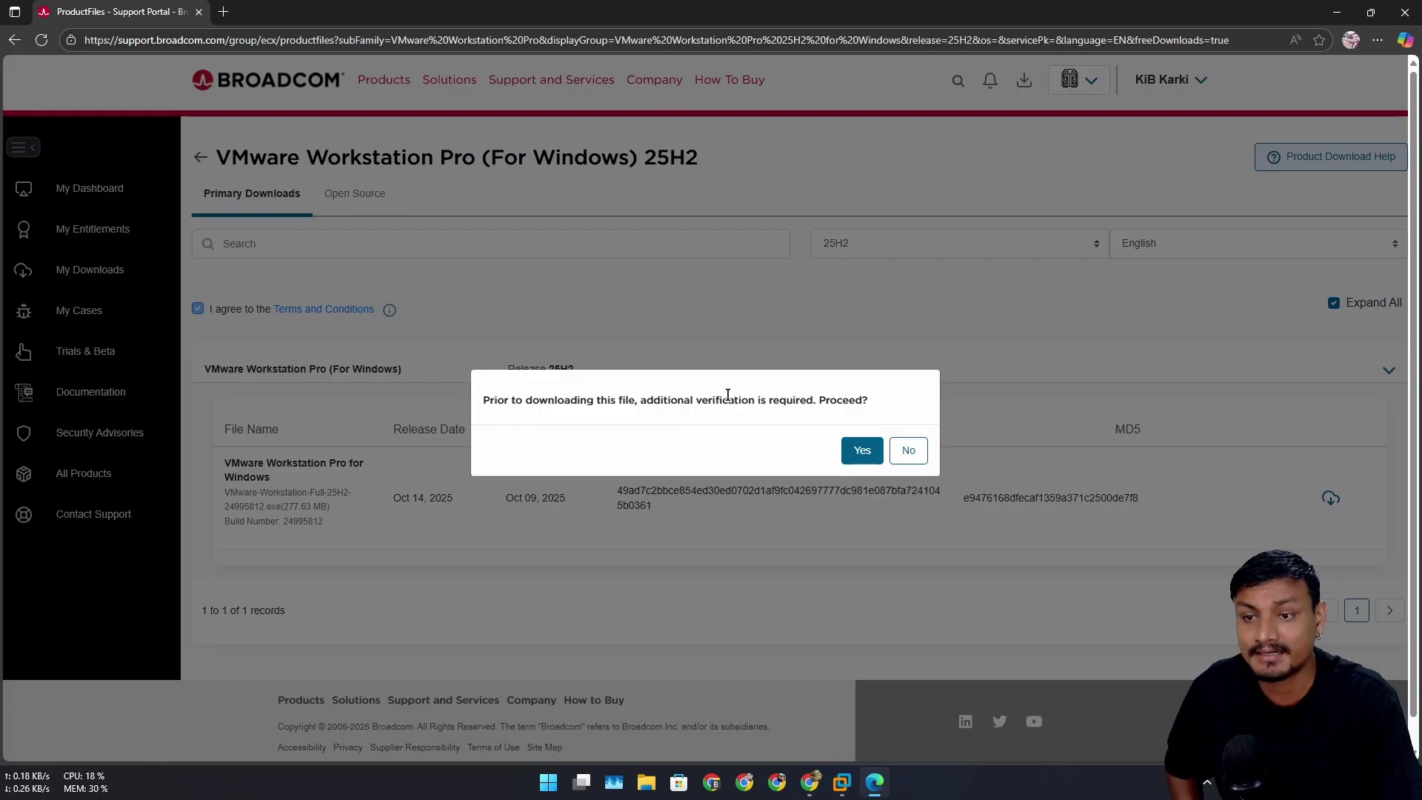
Step: Confirm the verification prompt and submit 'I Agree' on the Trade Compliance page
left_click(859, 450)
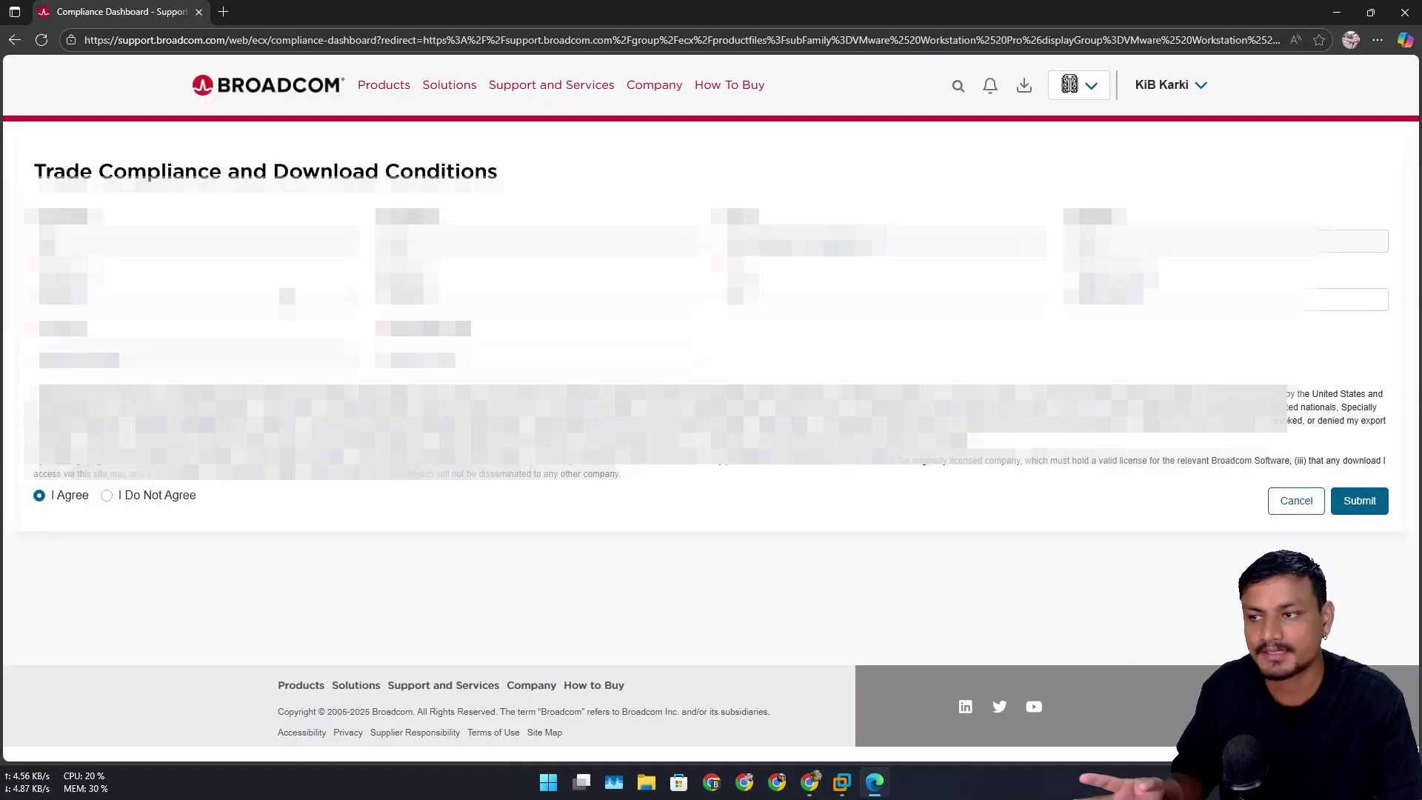
left_click(1357, 501)
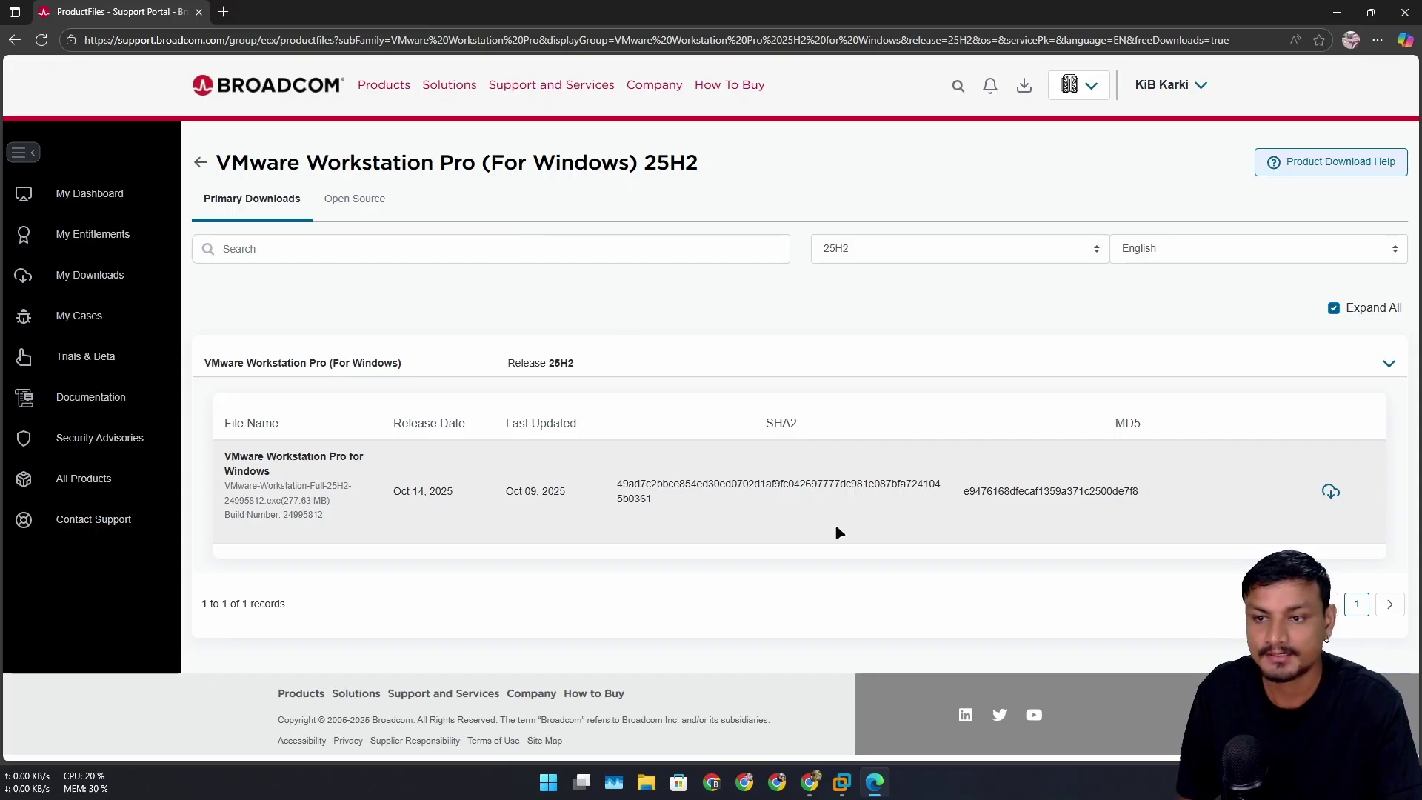
Step: Save the Workstation Pro 25H2 Windows installer from the downloads page, then close Edge
left_click(1330, 495)
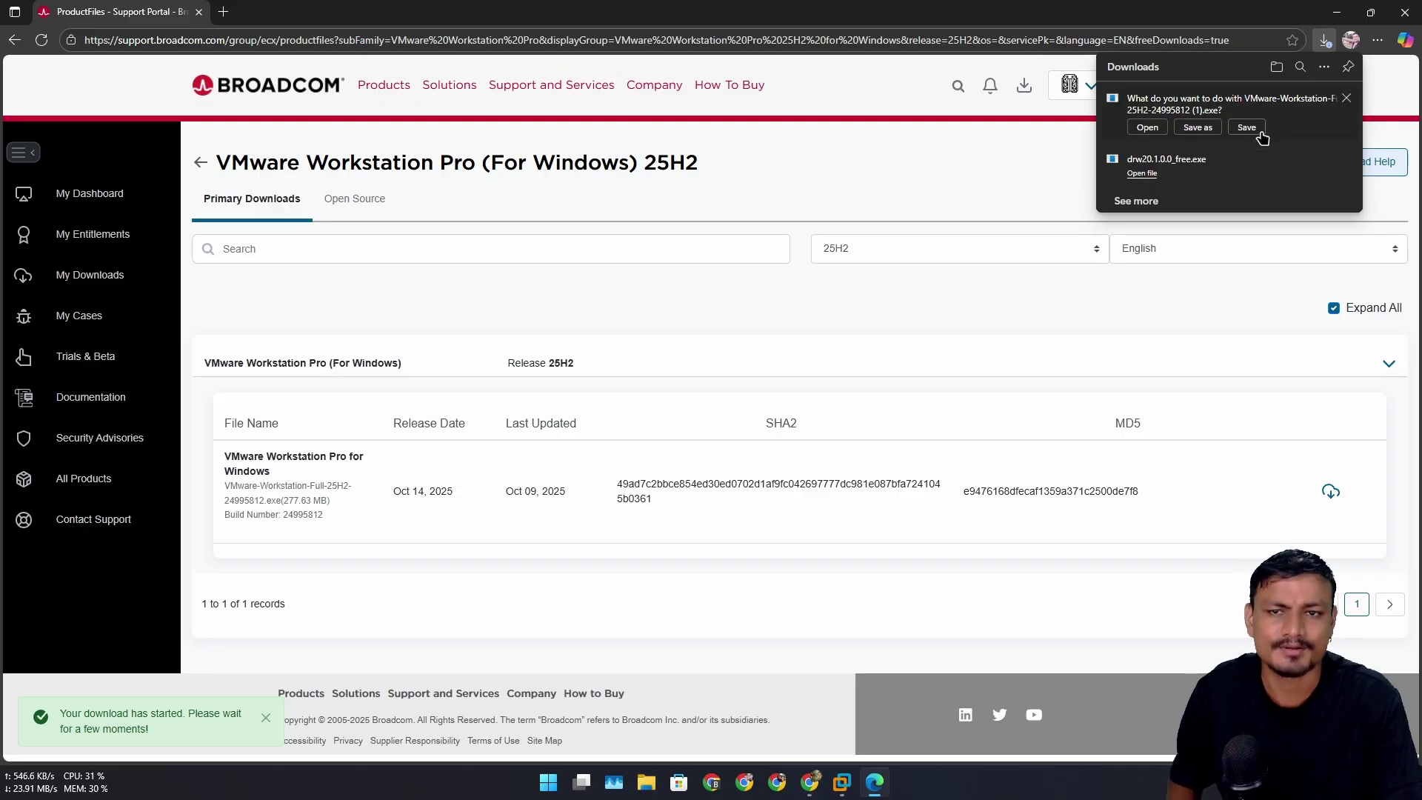
left_click(1346, 98)
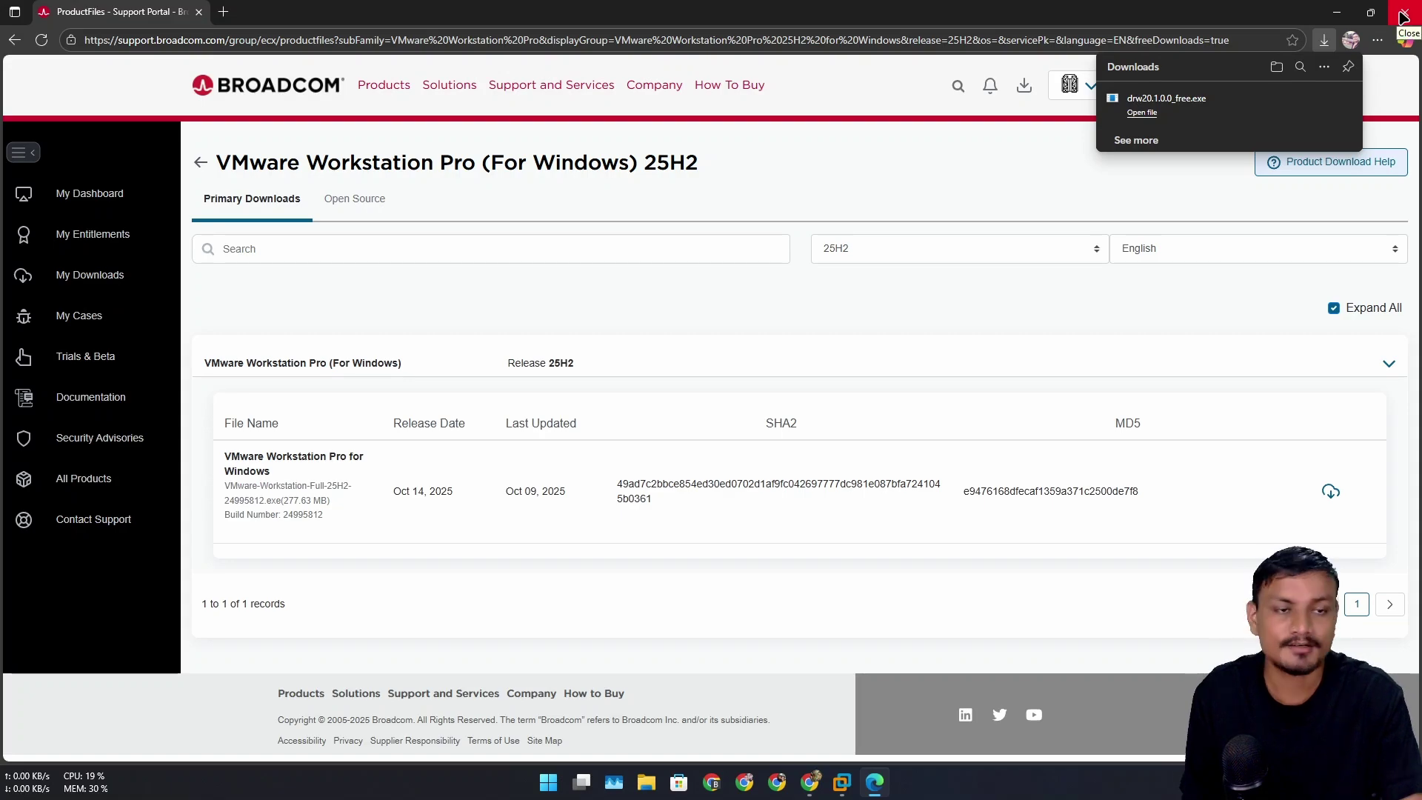
left_click(1403, 17)
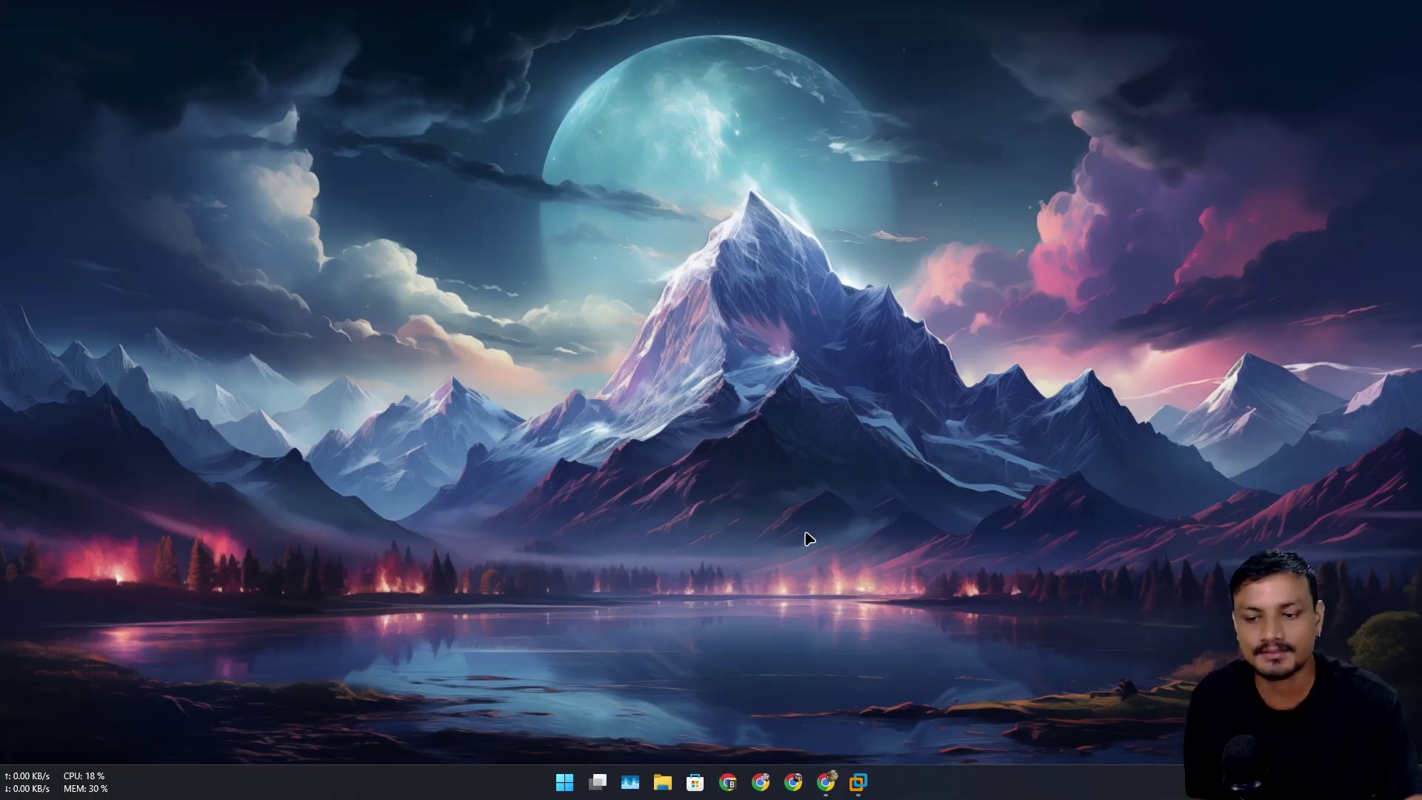
Step: Bring VMware Workstation Pro 25H2 to the front, showing its Home tab and virtual machine library
left_click(826, 781)
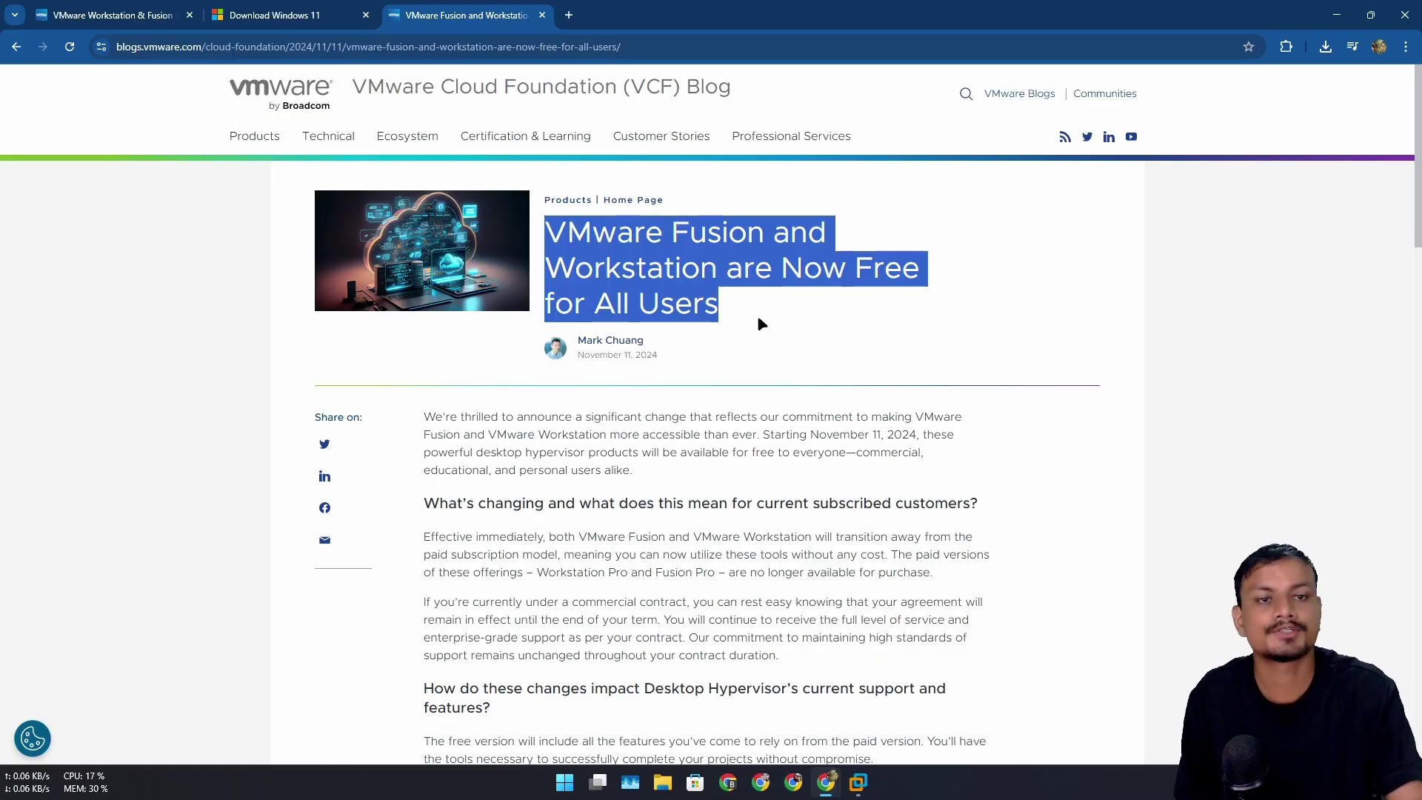
left_click(857, 782)
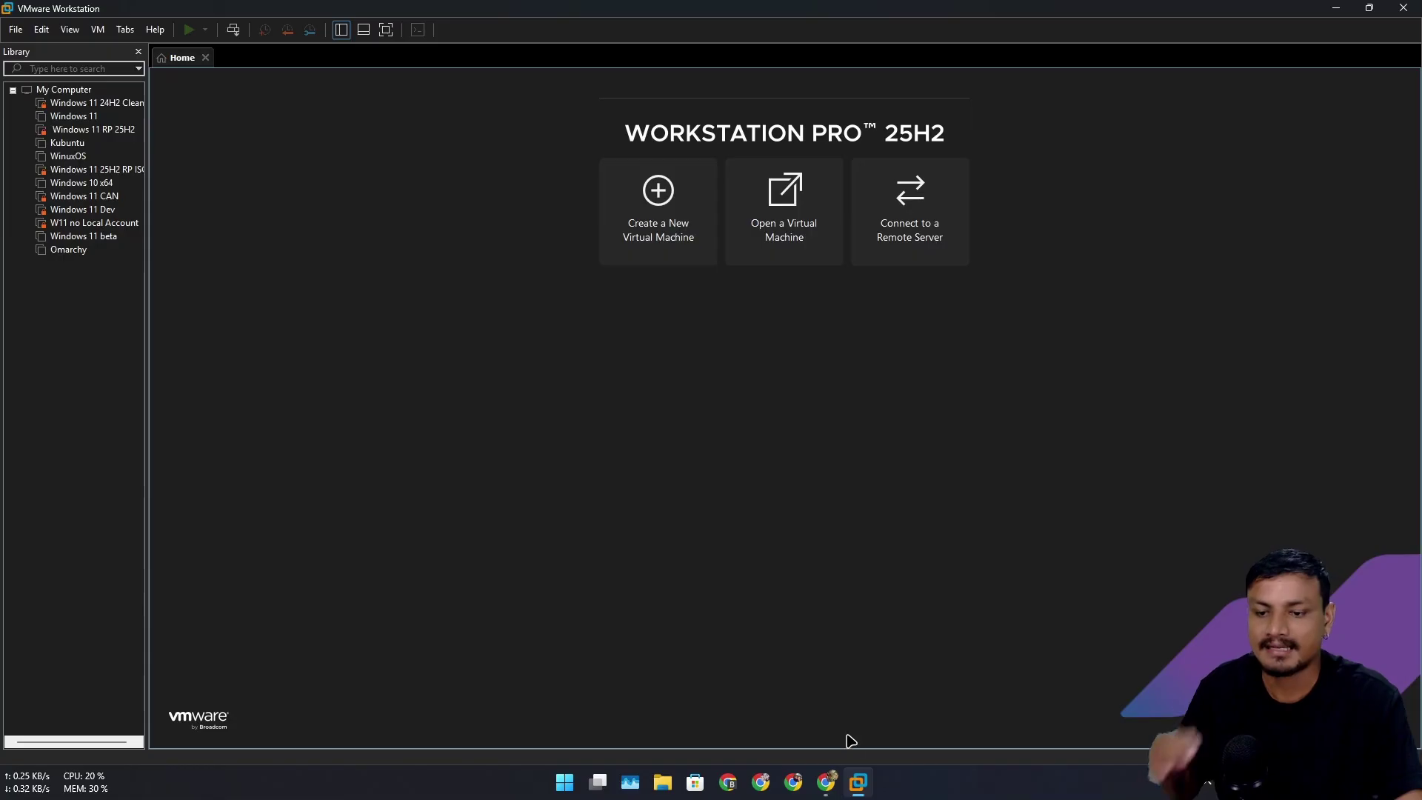
left_click(863, 793)
left_click(863, 794)
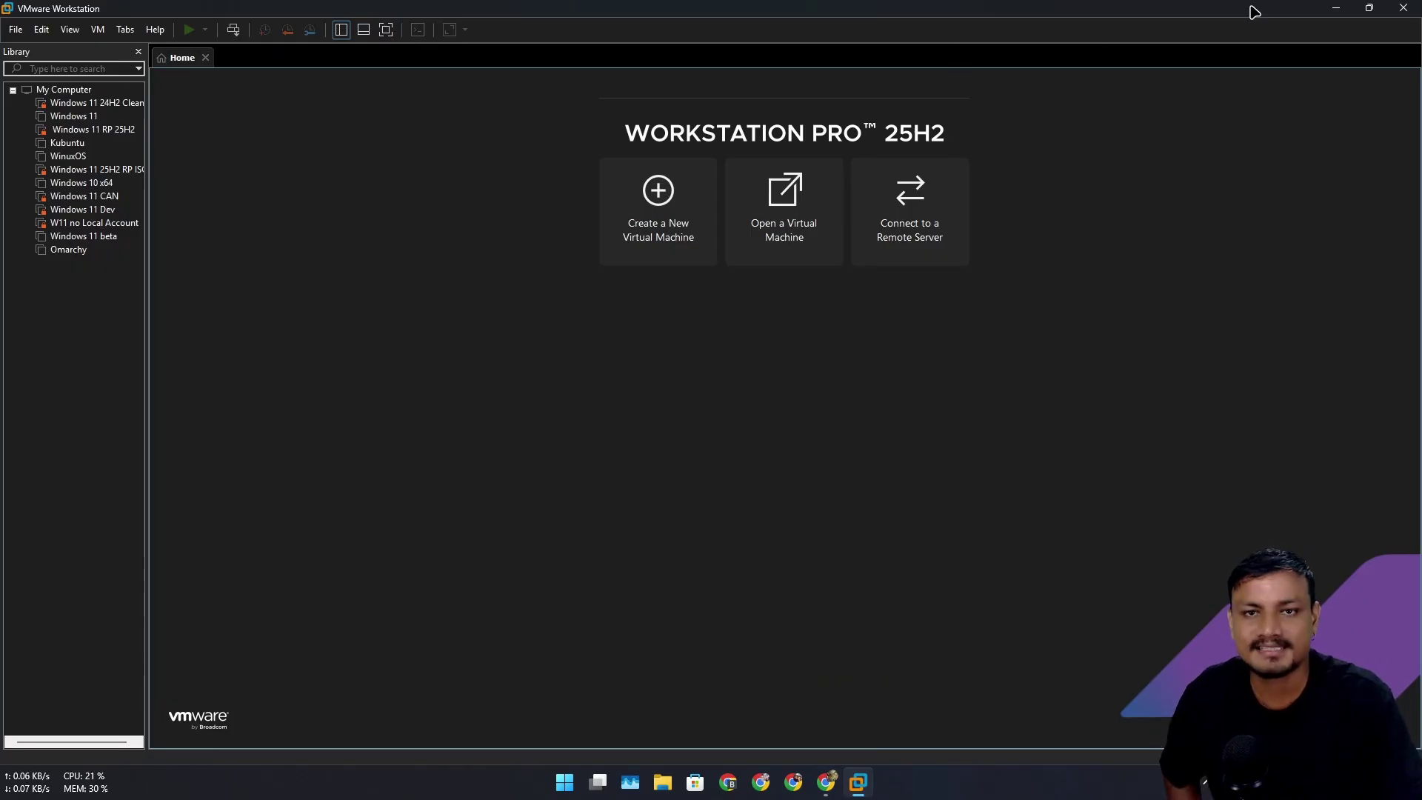
left_click(1401, 9)
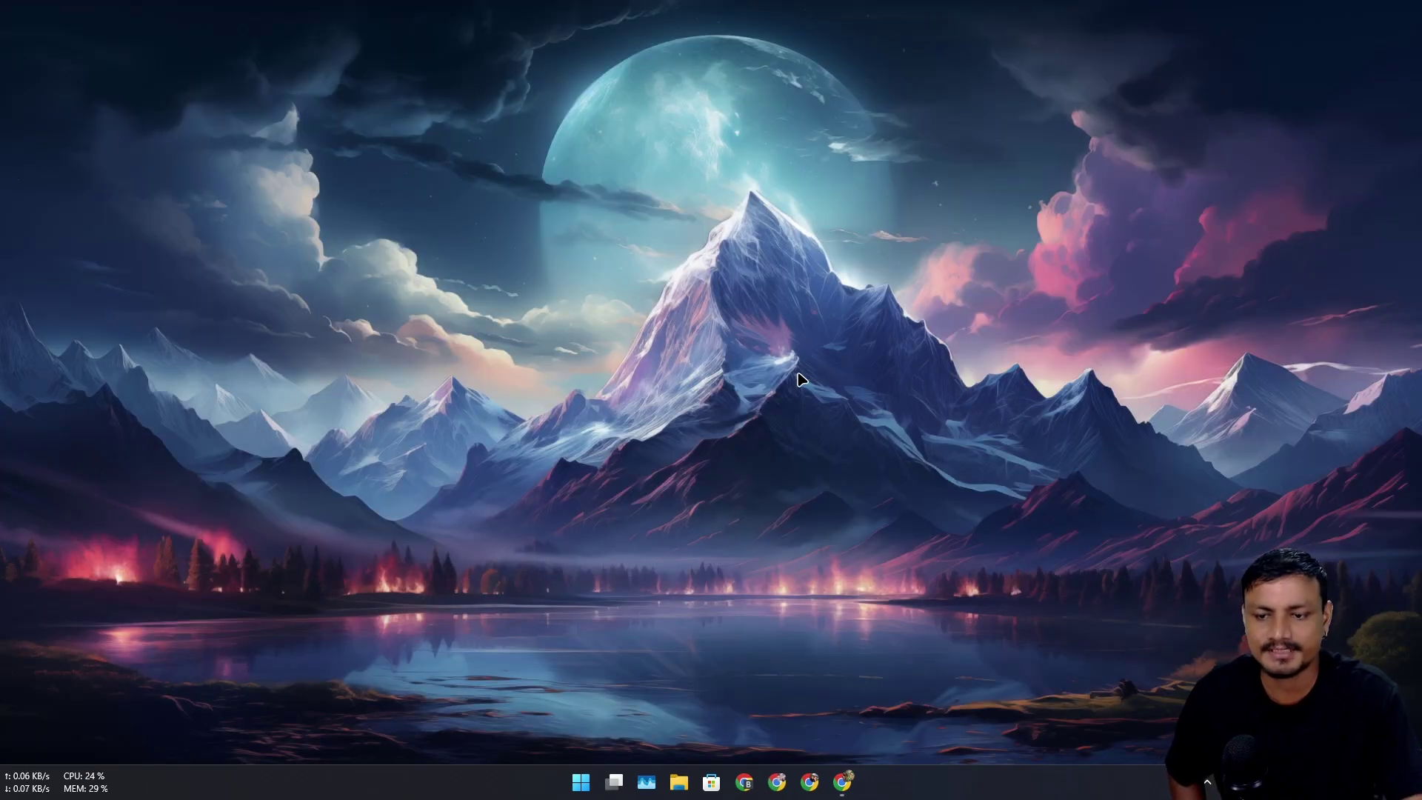